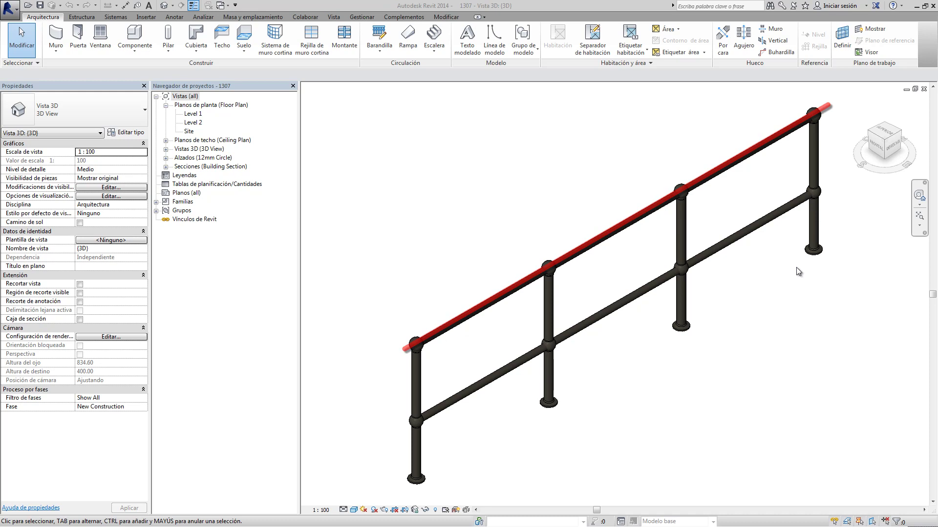
# Select the cast-iron railing, check its path line length, and finish the path edit
pyautogui.click(741, 161)
pyautogui.click(741, 165)
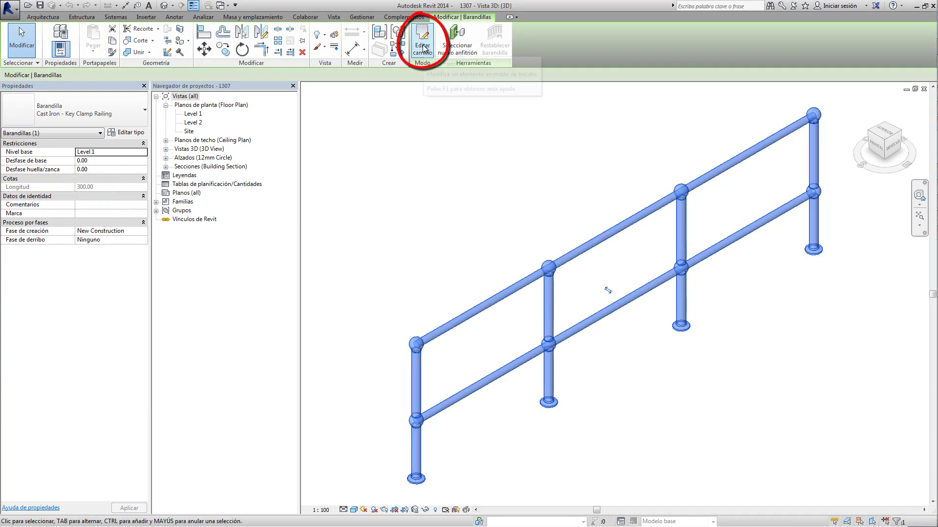
pyautogui.click(423, 48)
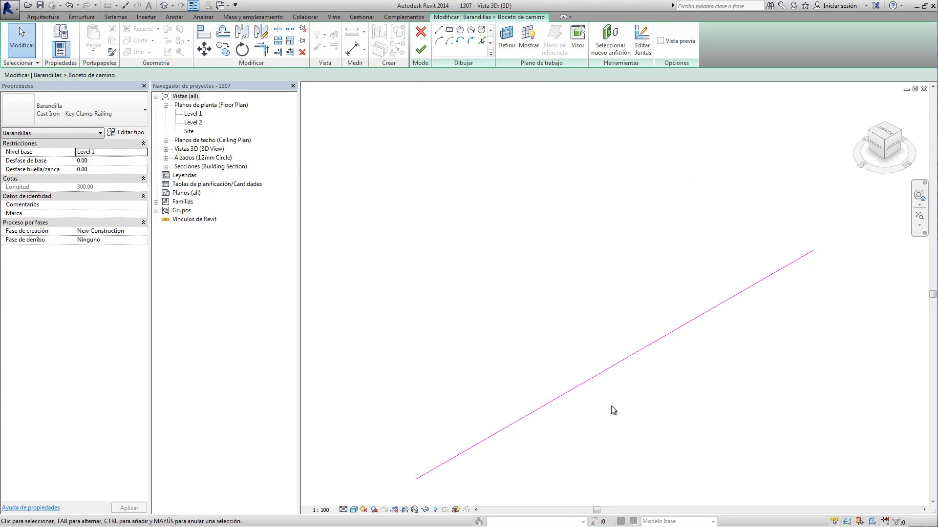
pyautogui.click(610, 372)
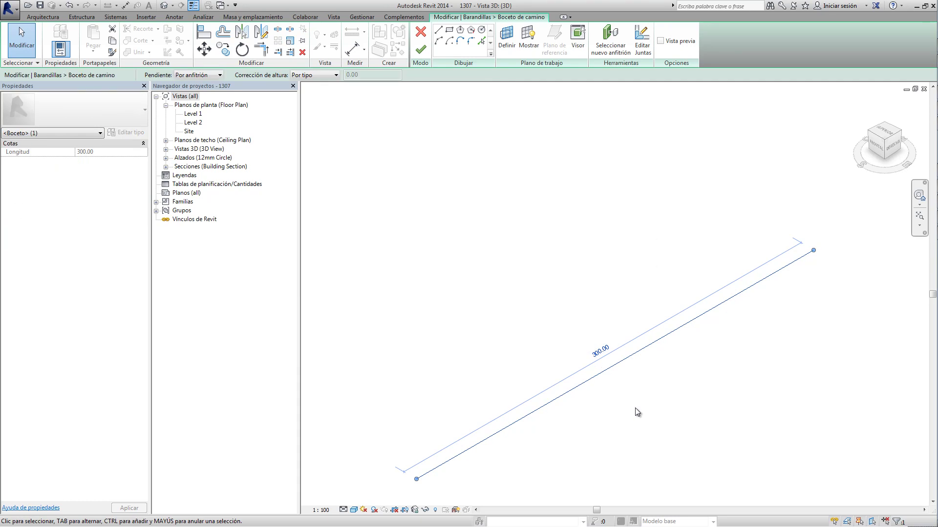
pyautogui.click(420, 49)
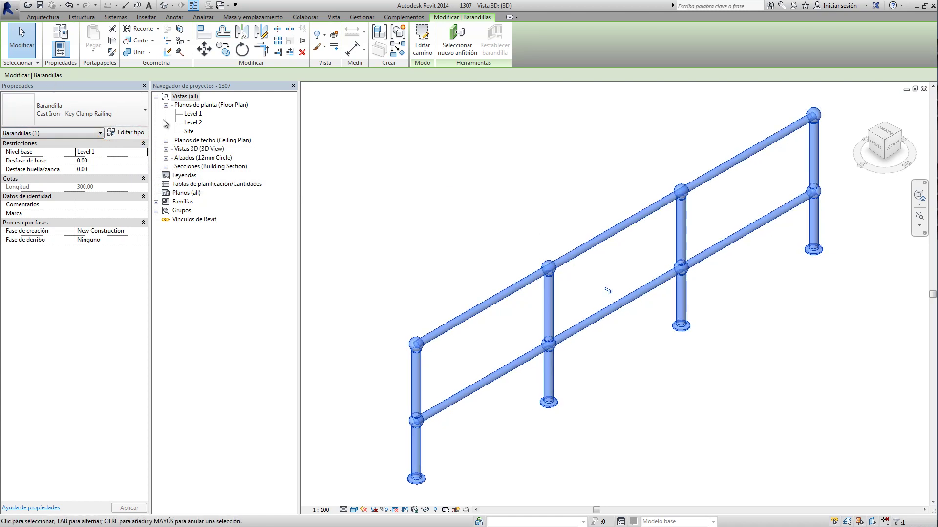
# Duplicate the railing type as 'Hierro Forjado' and confirm it in the type list
pyautogui.click(126, 132)
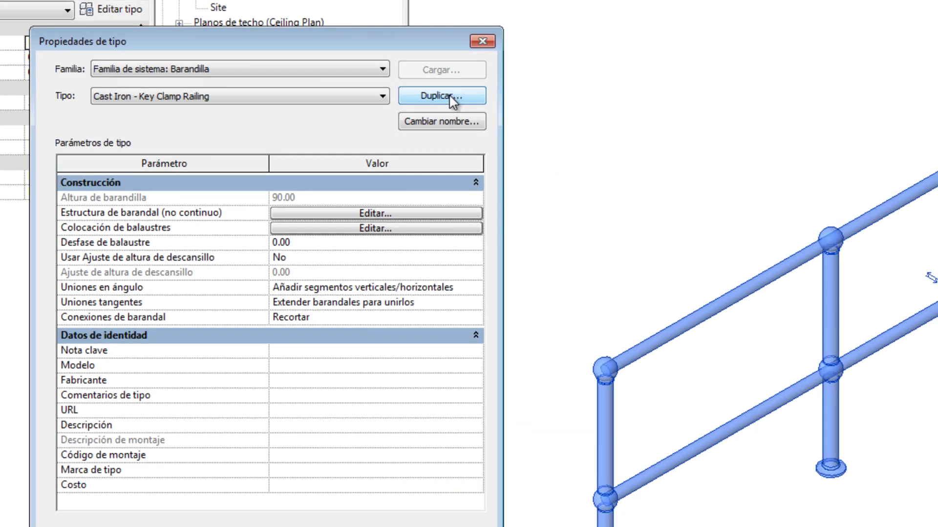
pyautogui.click(449, 95)
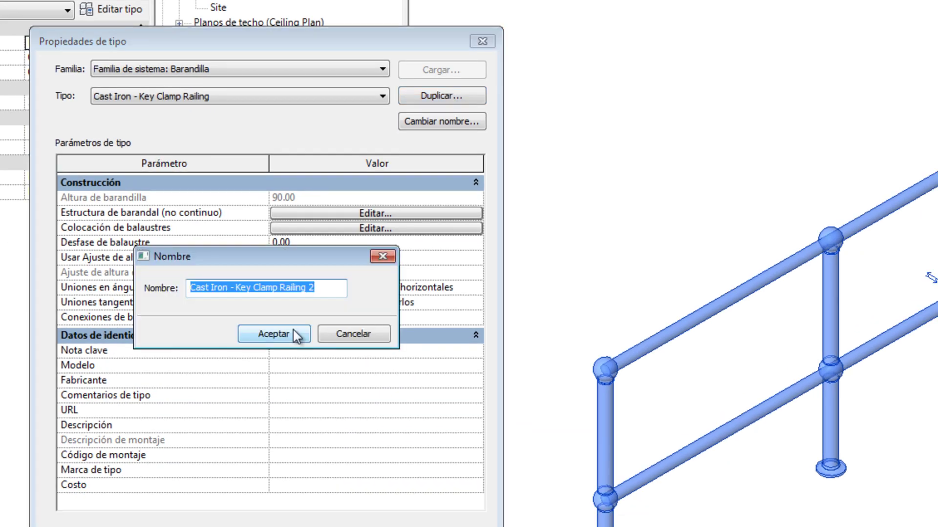
pyautogui.write('Hierr')
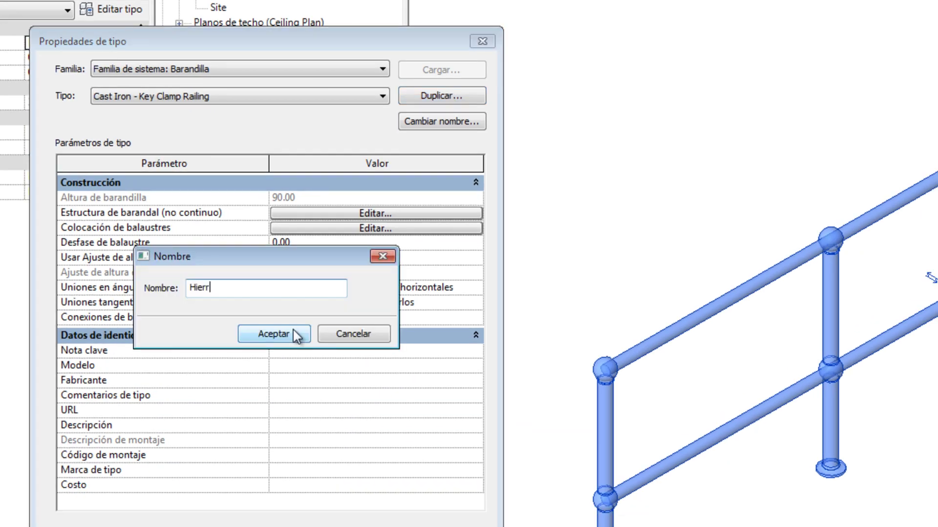
pyautogui.write('o Fora')
pyautogui.press('BackSpace')
pyautogui.write('ja')
pyautogui.write('do')
pyautogui.click(295, 336)
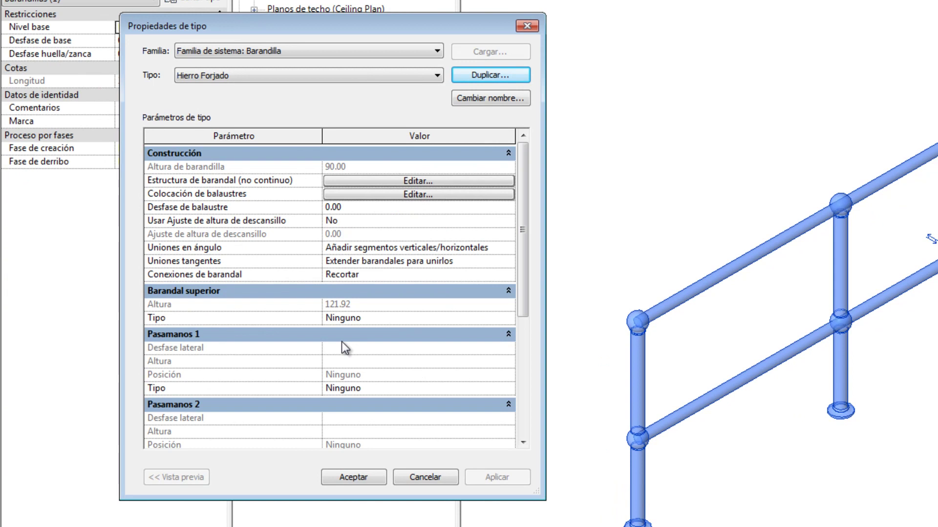
pyautogui.click(263, 75)
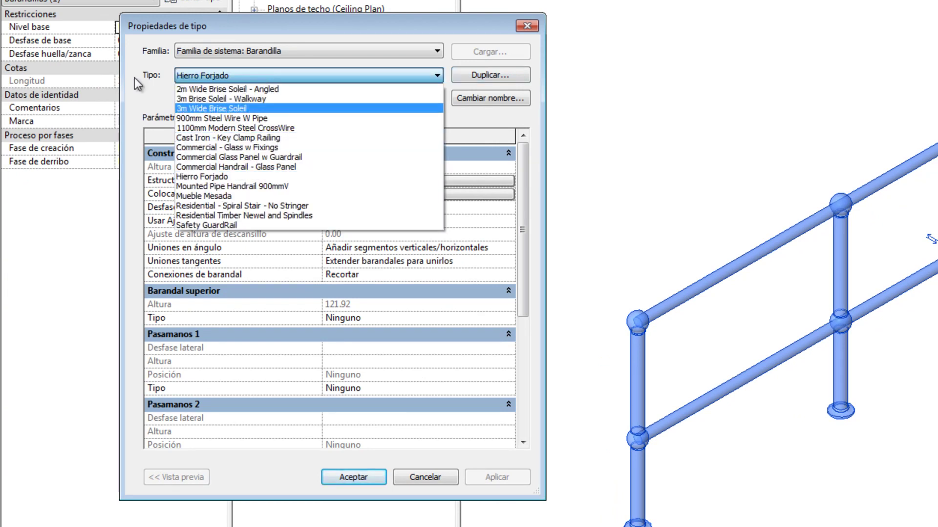
pyautogui.click(142, 93)
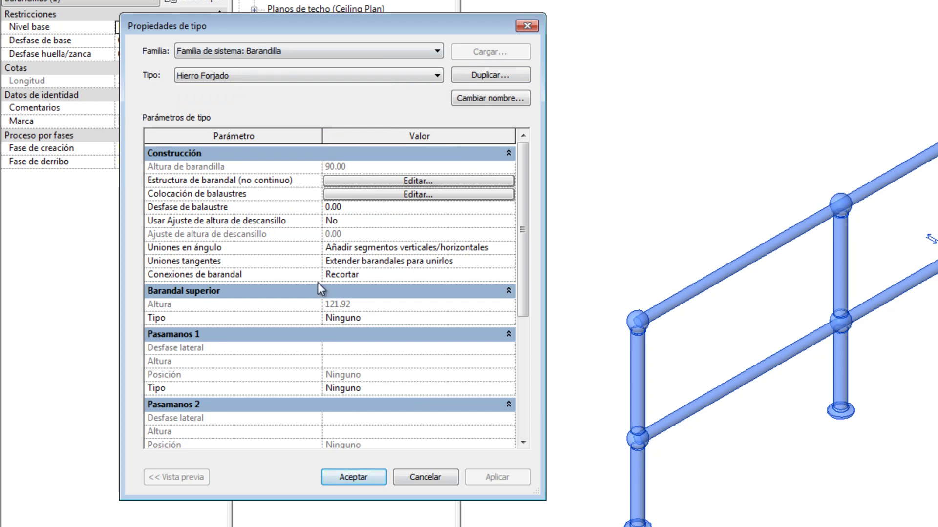
pyautogui.moveTo(522, 183)
pyautogui.mouseDown()
pyautogui.moveTo(513, 326)
pyautogui.moveTo(488, 190)
pyautogui.mouseUp()
# Open the non-continuous rail structure and move Bttm Rail up above Handrail
pyautogui.click(461, 180)
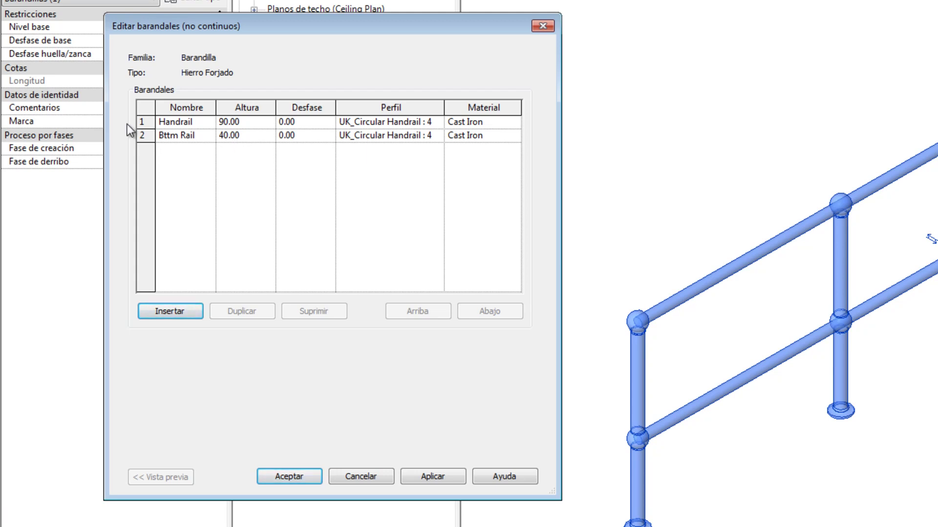
pyautogui.click(145, 137)
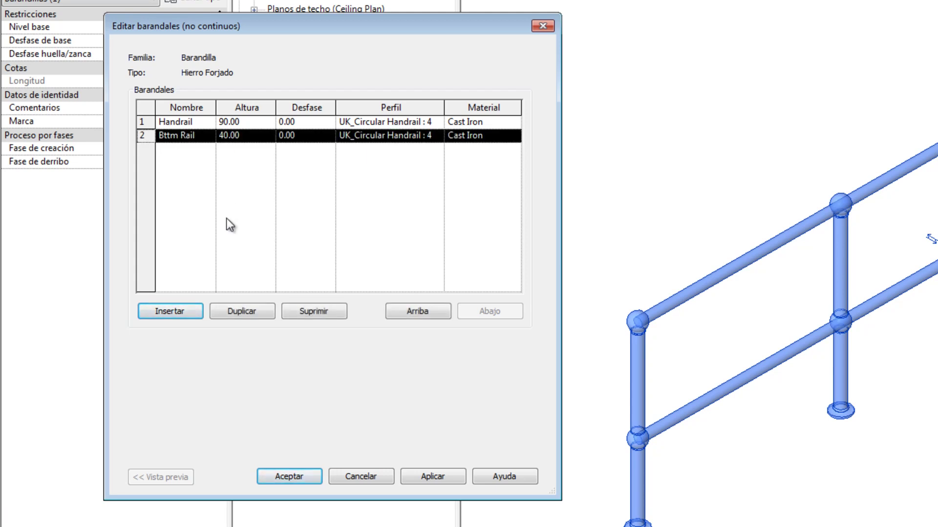
pyautogui.click(418, 310)
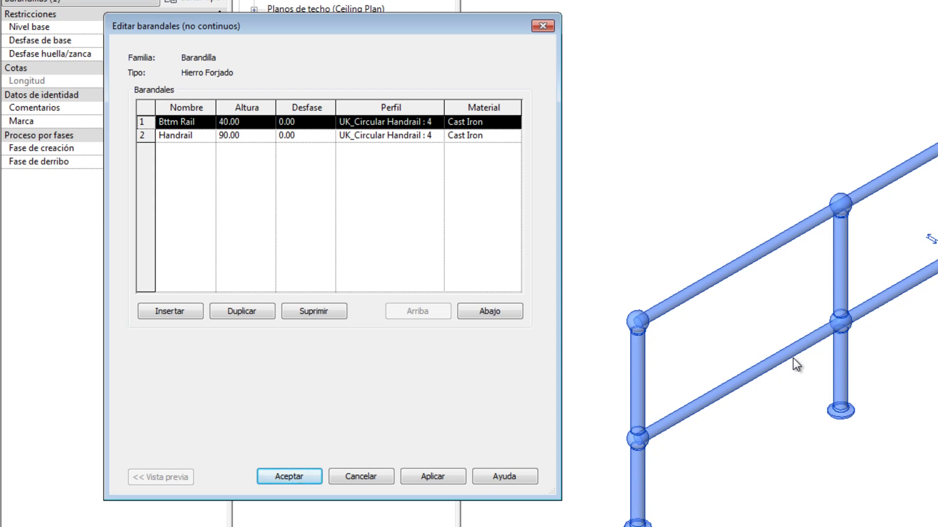
# Move Bttm Rail back below Handrail and rename the rails Pasamanos and Barandal 1
pyautogui.click(492, 311)
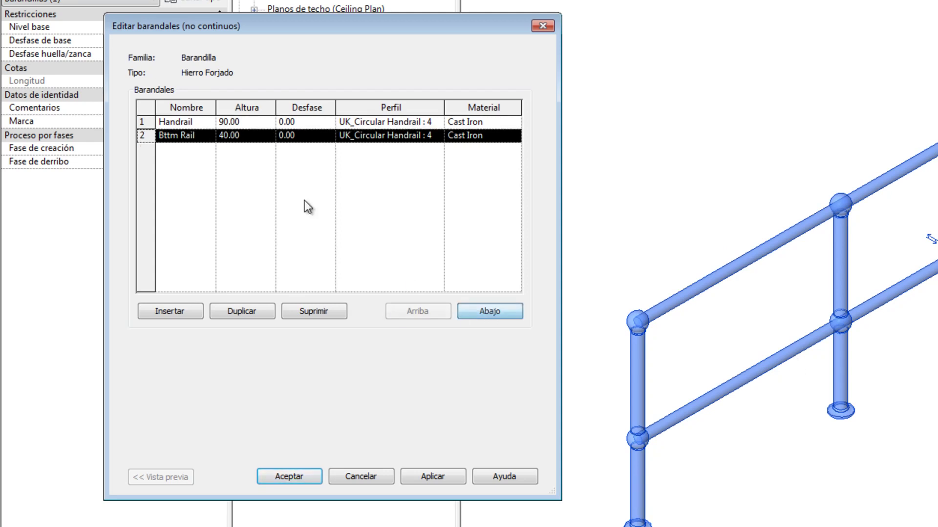
pyautogui.click(174, 125)
pyautogui.moveTo(194, 122); pyautogui.dragTo(137, 125)
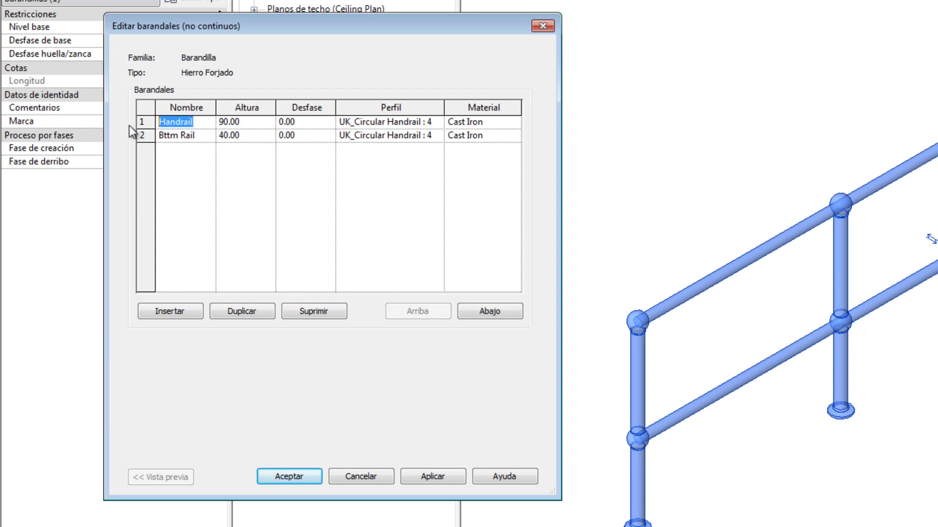
pyautogui.write('Pasamanos')
pyautogui.click(179, 136)
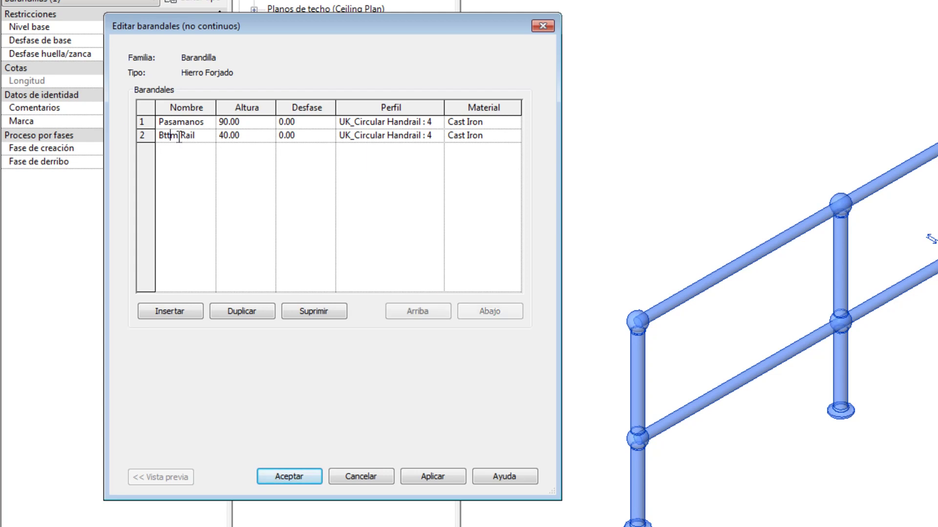
pyautogui.moveTo(202, 135); pyautogui.dragTo(160, 135)
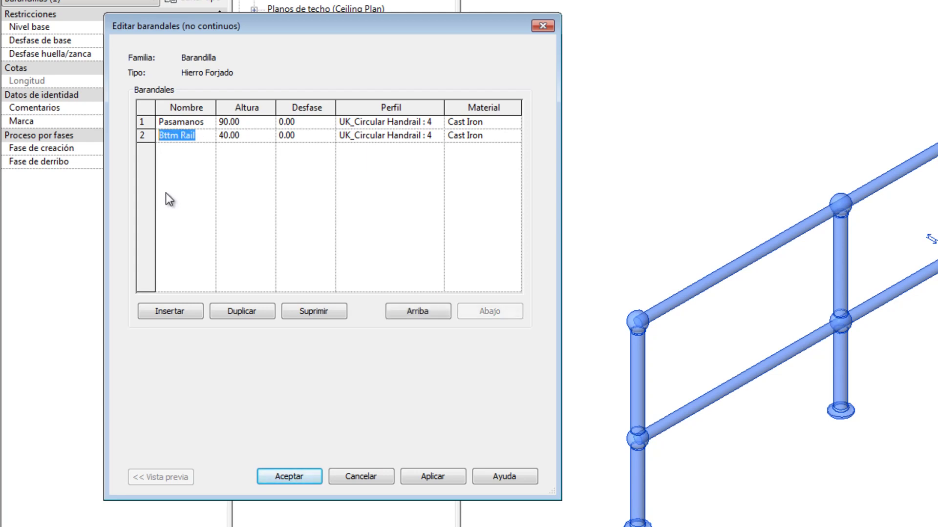
pyautogui.write('Bara')
pyautogui.write('ndal 1')
# Set Barandal 1's height to 60 and apply it
pyautogui.click(239, 137)
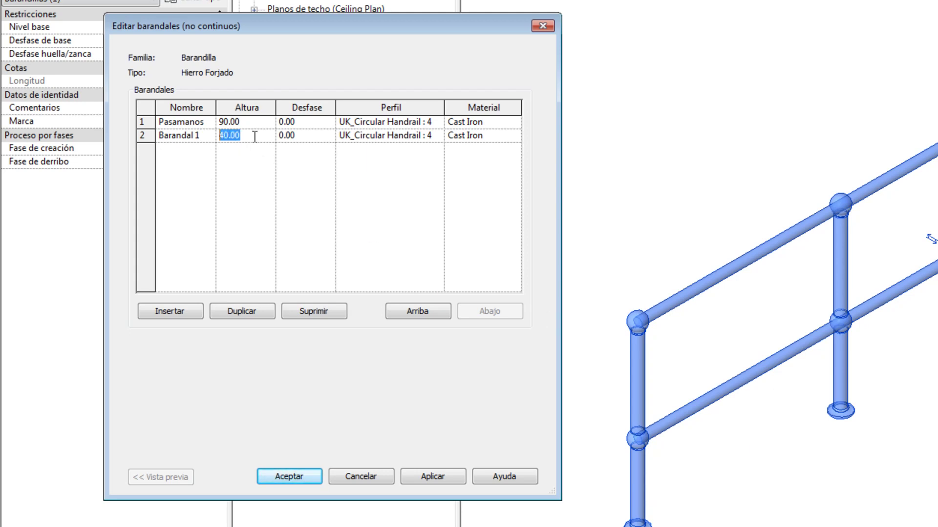
pyautogui.write('60')
pyautogui.click(429, 477)
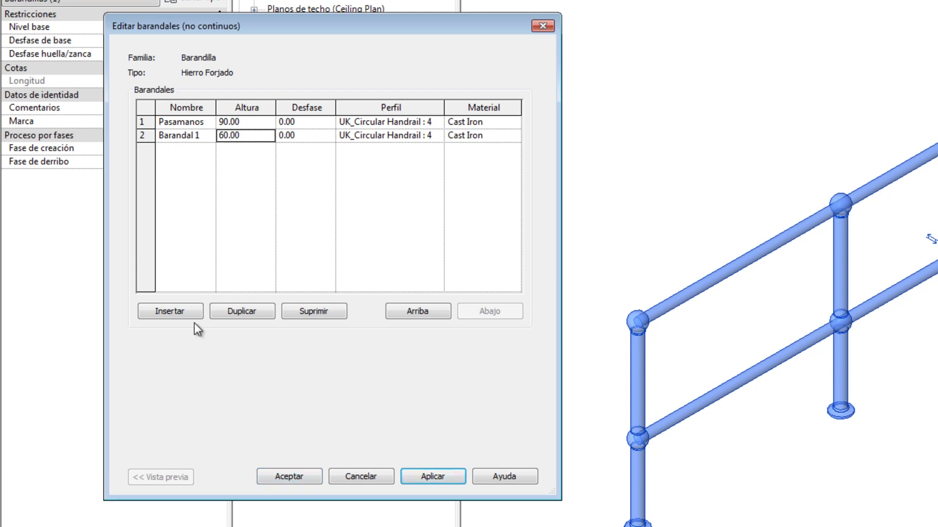
# Add a new rail named Barandal 2 below Barandal 1 at height 30
pyautogui.click(178, 310)
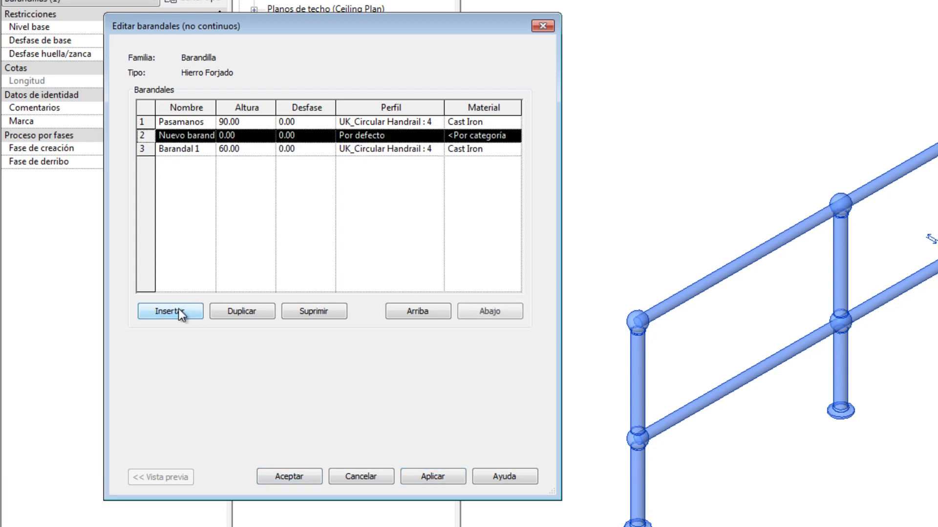
pyautogui.click(501, 312)
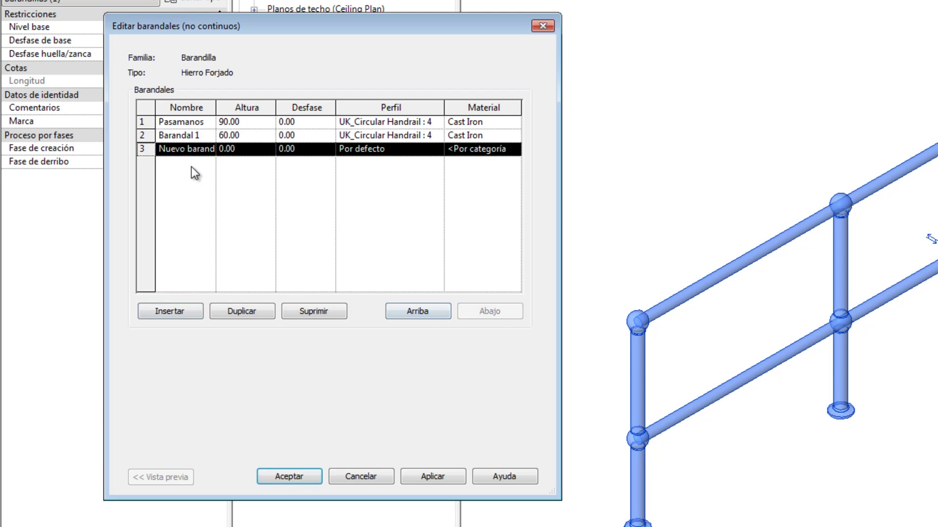
pyautogui.click(194, 149)
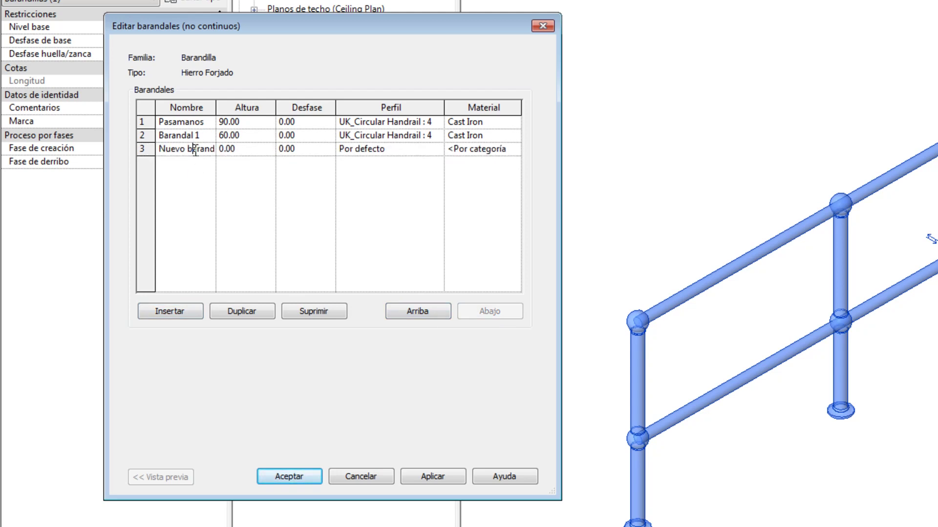
pyautogui.moveTo(203, 148); pyautogui.dragTo(92, 143)
pyautogui.press('Delete')
pyautogui.press('Delete')
pyautogui.press('Delete')
pyautogui.press('Delete')
pyautogui.press('Delete')
pyautogui.press('Delete')
pyautogui.press('Delete')
pyautogui.press('Delete')
pyautogui.write('Barandal ')
pyautogui.write('2')
pyautogui.click(255, 152)
pyautogui.write('30')
pyautogui.click(407, 148)
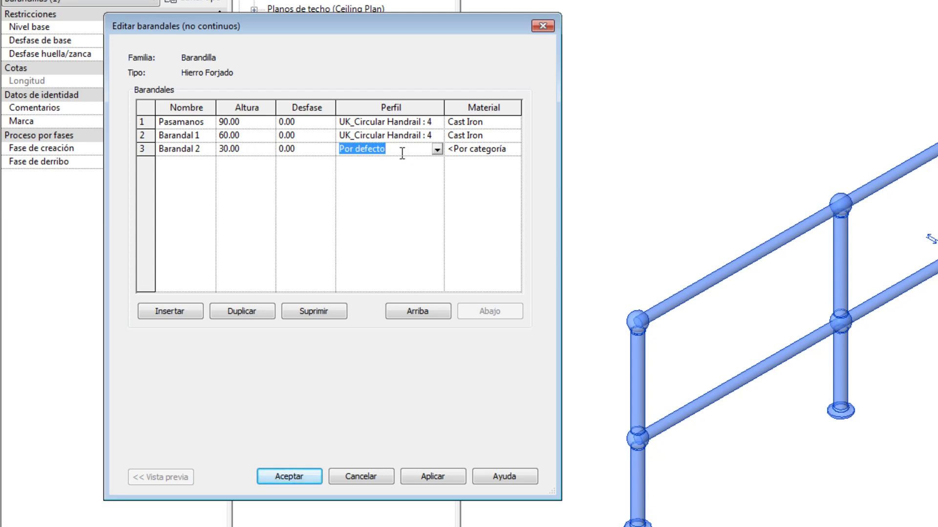
# Give Barandal 2 a circular handrail profile and Cast Iron material, then apply and confirm
pyautogui.click(436, 151)
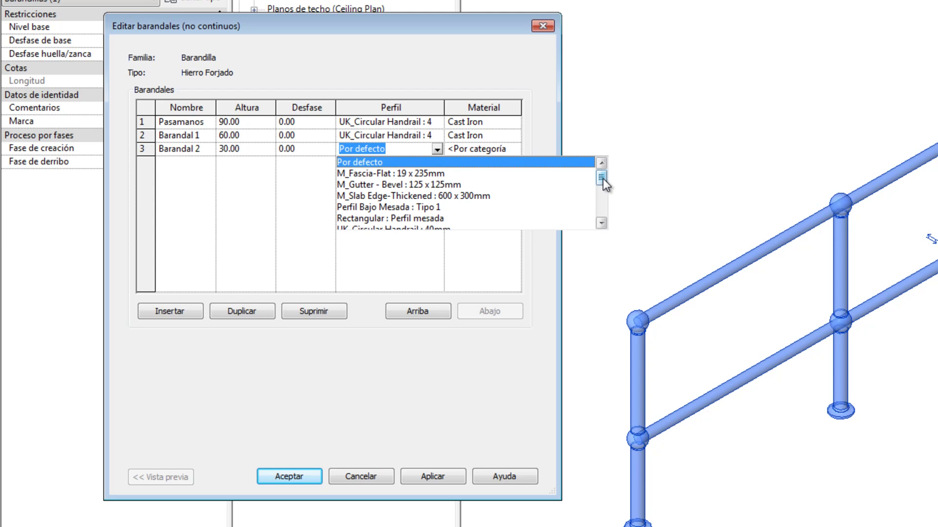
pyautogui.moveTo(600, 178); pyautogui.dragTo(602, 184)
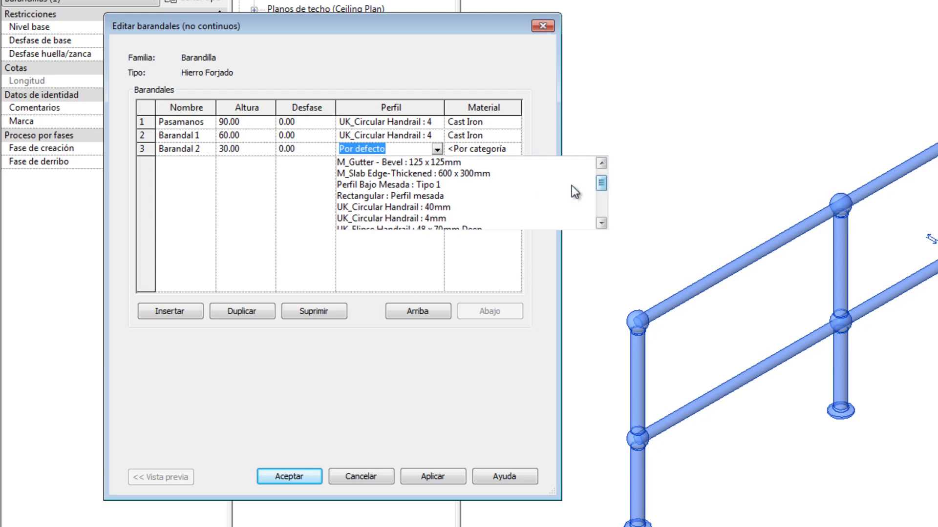
pyautogui.click(397, 207)
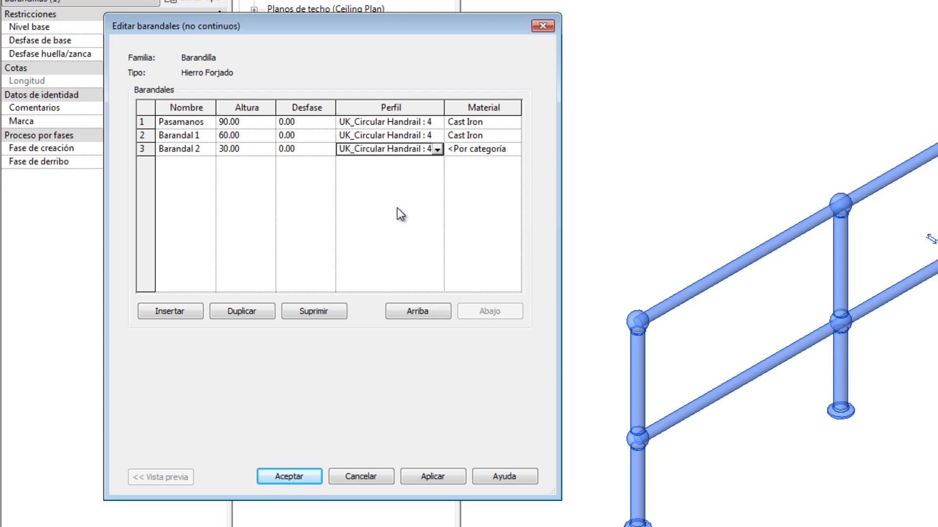
pyautogui.click(492, 135)
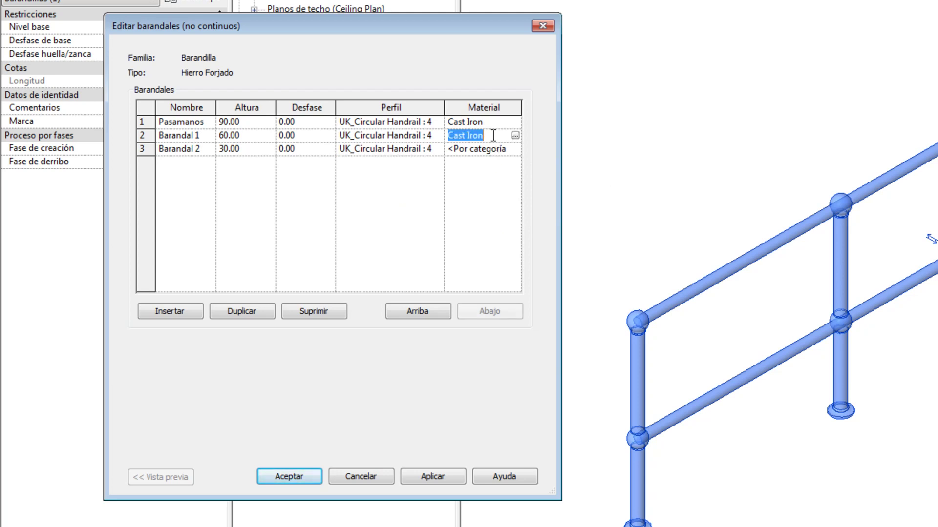
pyautogui.click(460, 148)
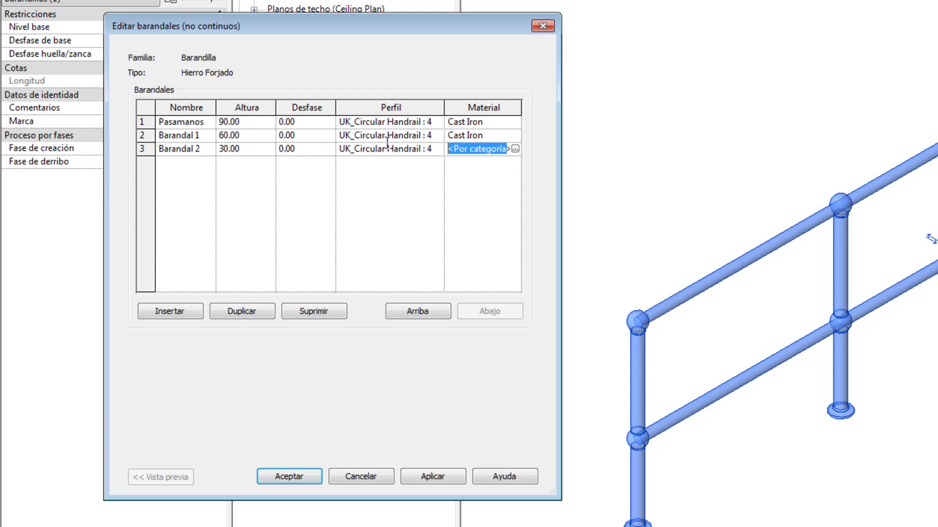
pyautogui.write('Cast Iron')
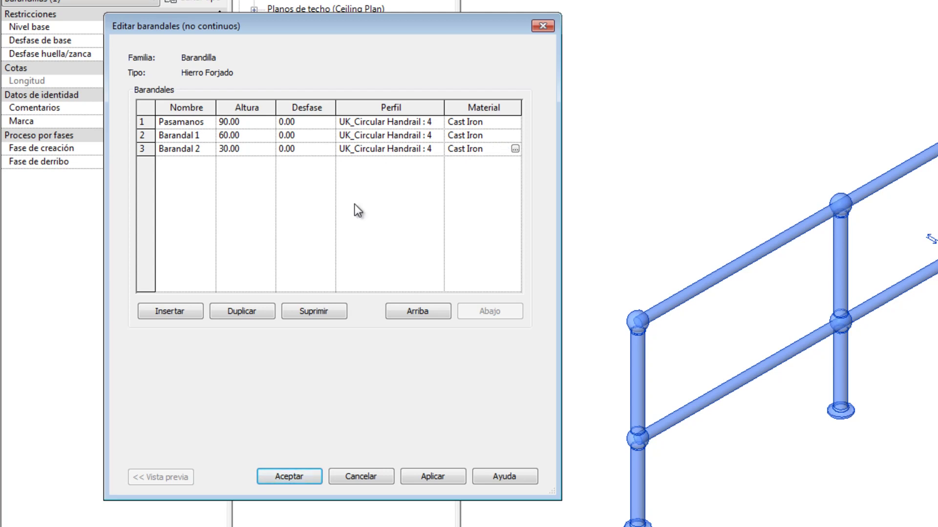
pyautogui.click(354, 203)
pyautogui.click(433, 476)
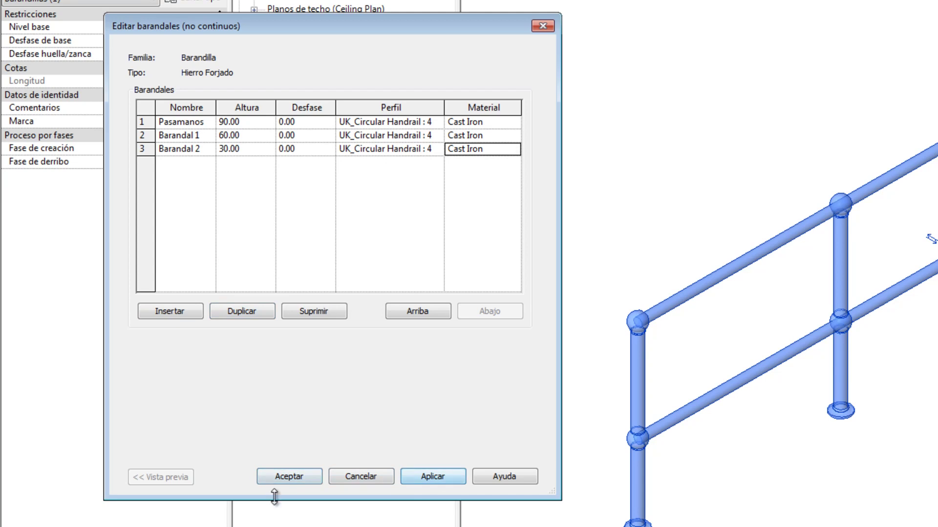
pyautogui.click(297, 477)
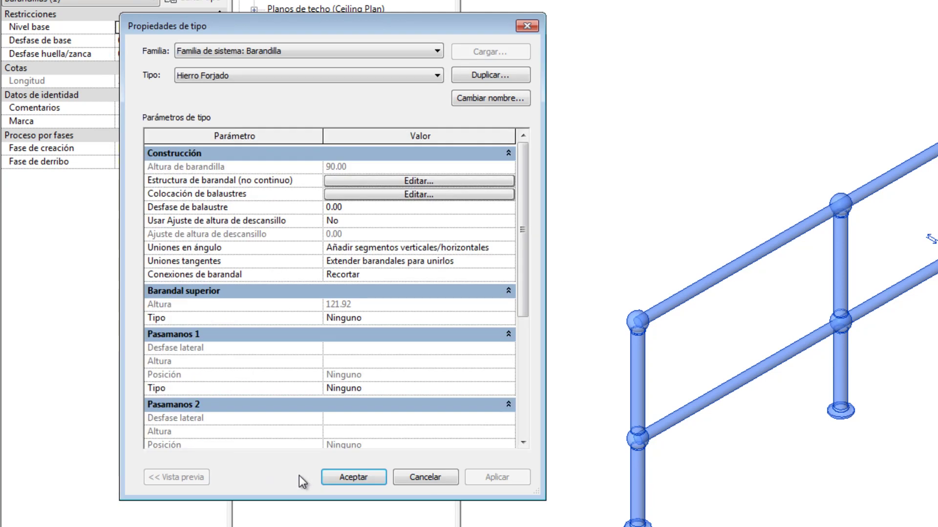
pyautogui.click(371, 479)
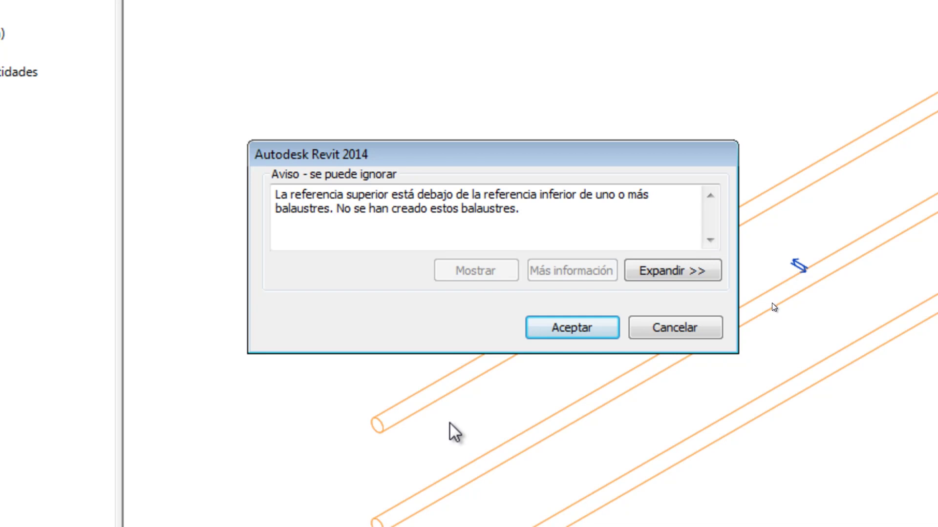
# Dismiss the warning that some balusters were not created
pyautogui.click(547, 330)
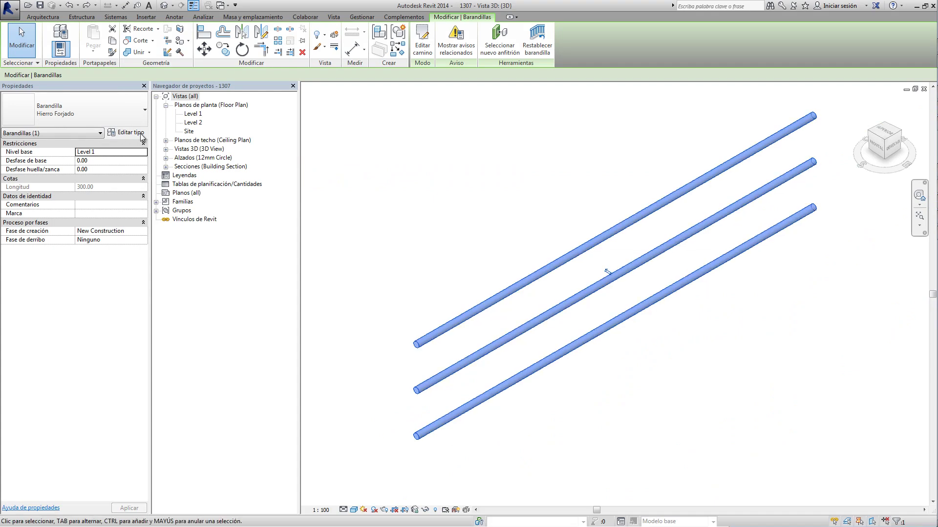
# Open Hierro Forjado's baluster placement settings and select the regular baluster row
pyautogui.click(141, 134)
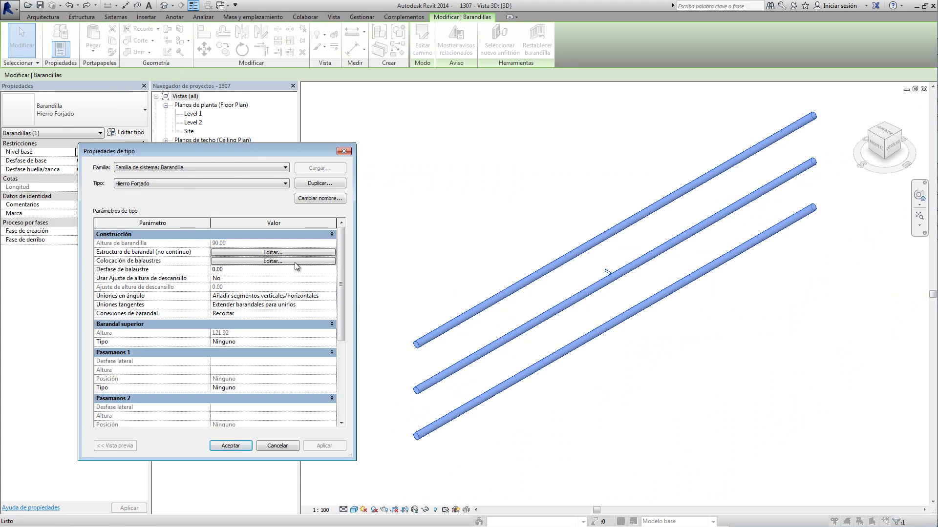
pyautogui.click(292, 262)
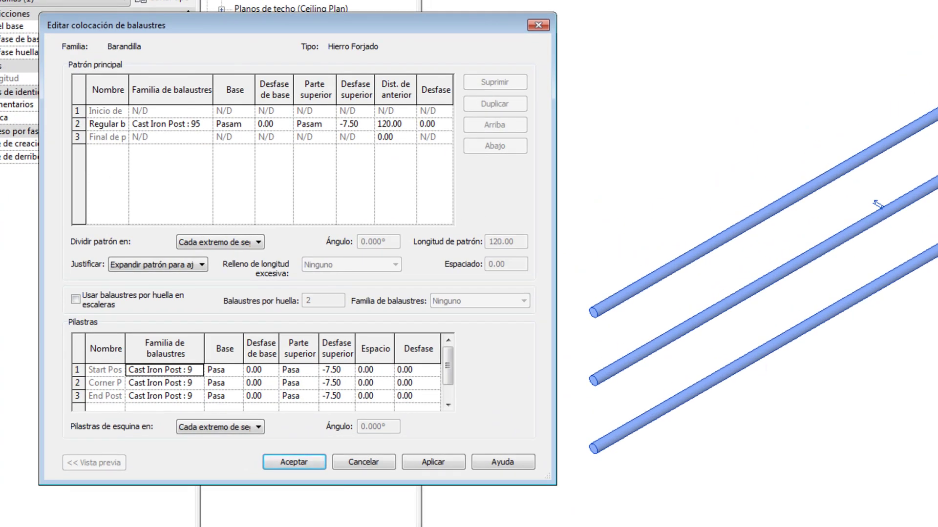
pyautogui.click(100, 124)
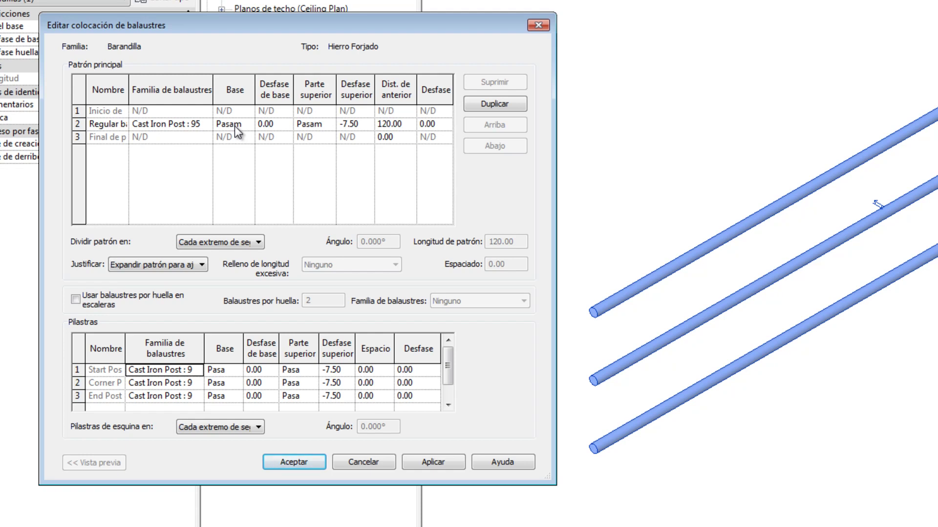
# Set the regular baluster's top to Pasamanos and its base to Anfitrión, then apply
pyautogui.click(235, 126)
pyautogui.click(249, 123)
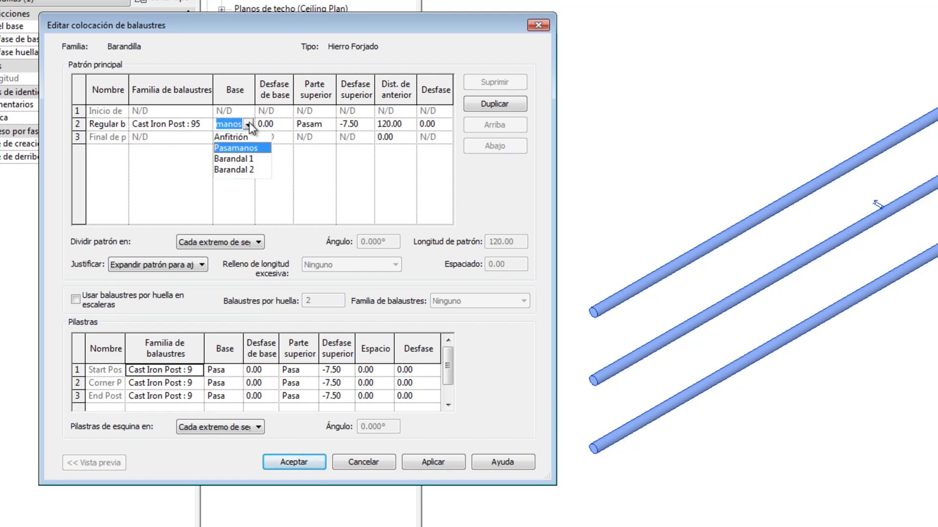
pyautogui.click(243, 149)
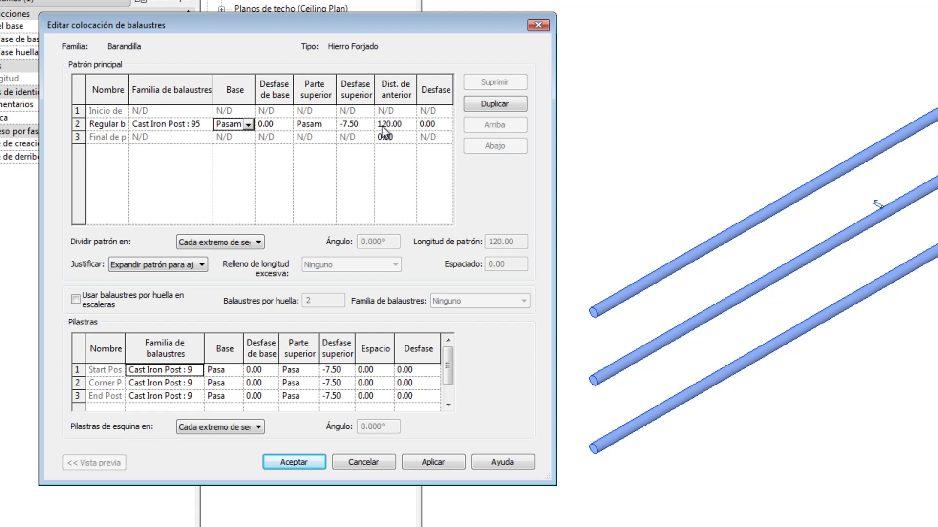
pyautogui.click(326, 126)
pyautogui.click(330, 125)
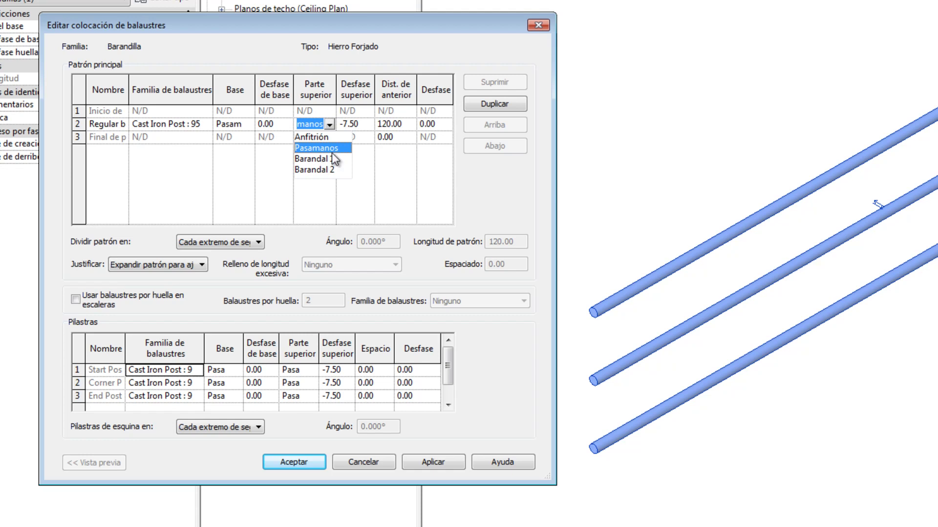
pyautogui.click(230, 123)
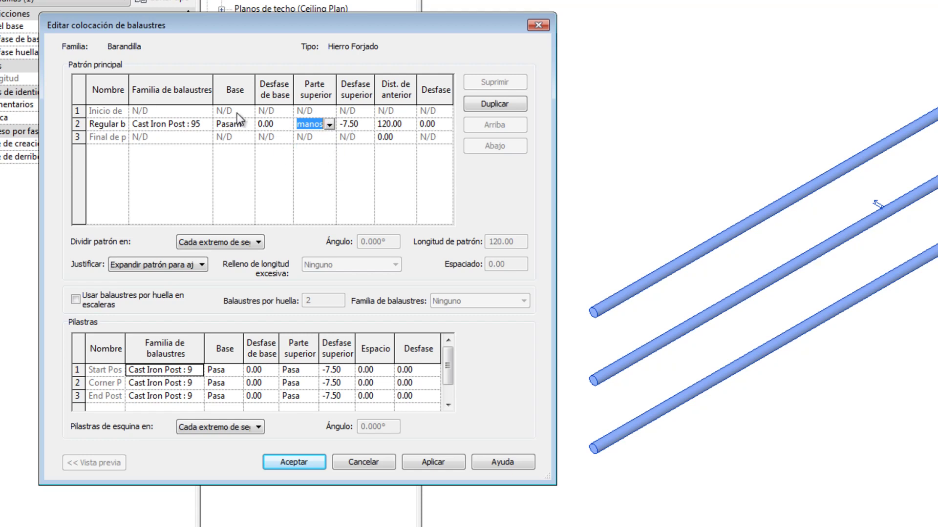
pyautogui.click(237, 128)
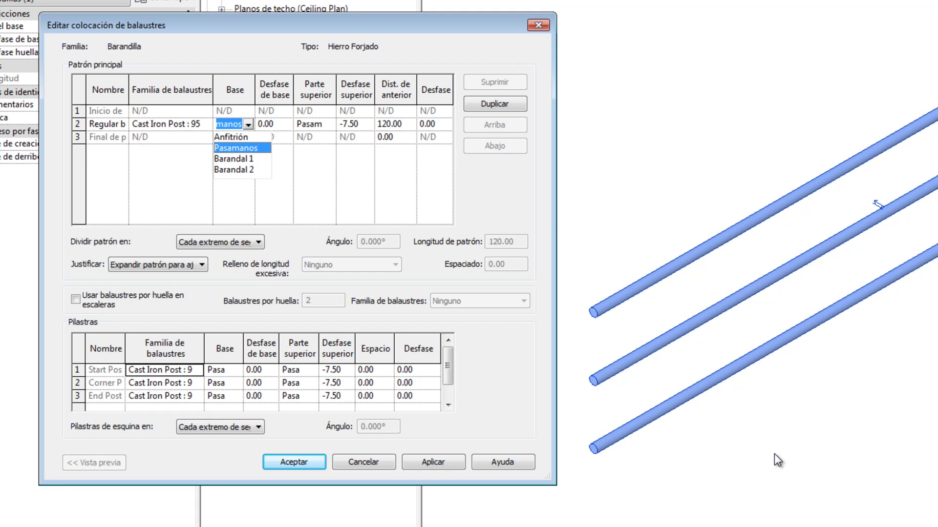
pyautogui.click(243, 138)
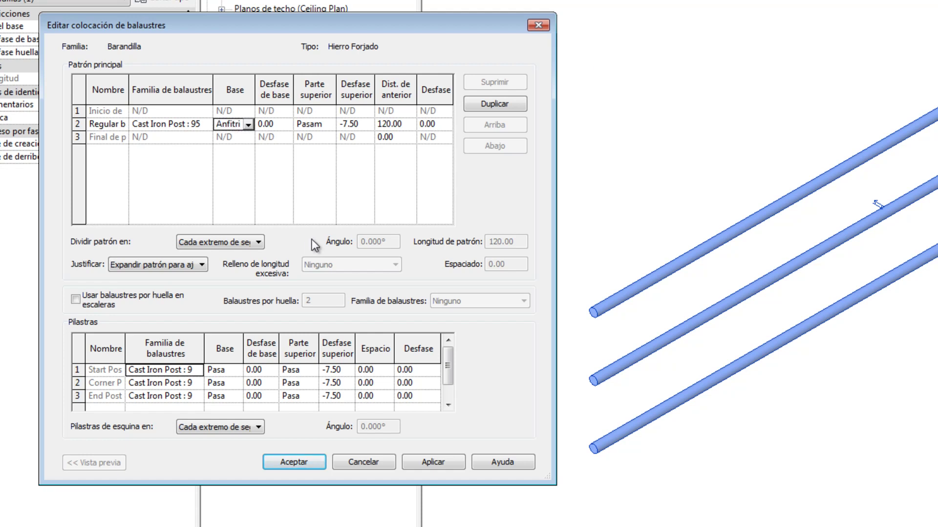
pyautogui.click(447, 464)
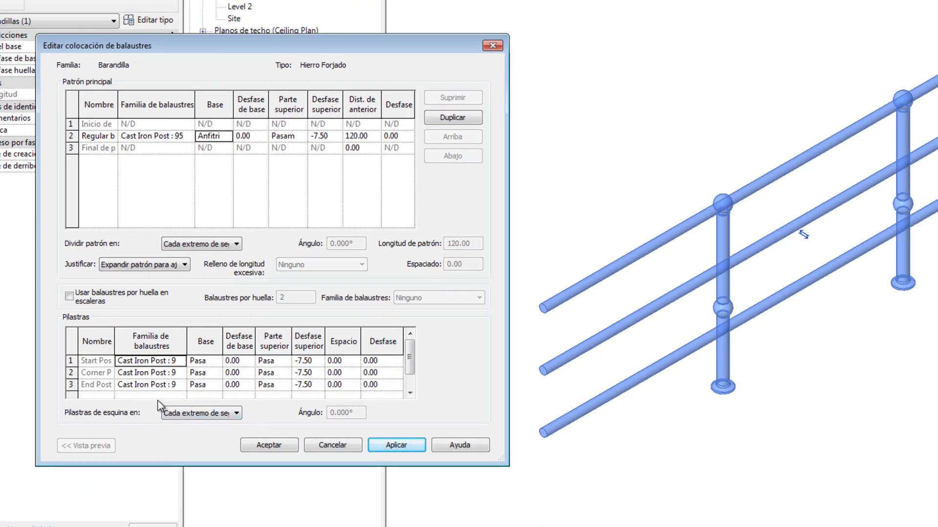
# Set the Start Post and End Post bases to Anfitrión and apply
pyautogui.click(207, 362)
pyautogui.click(216, 361)
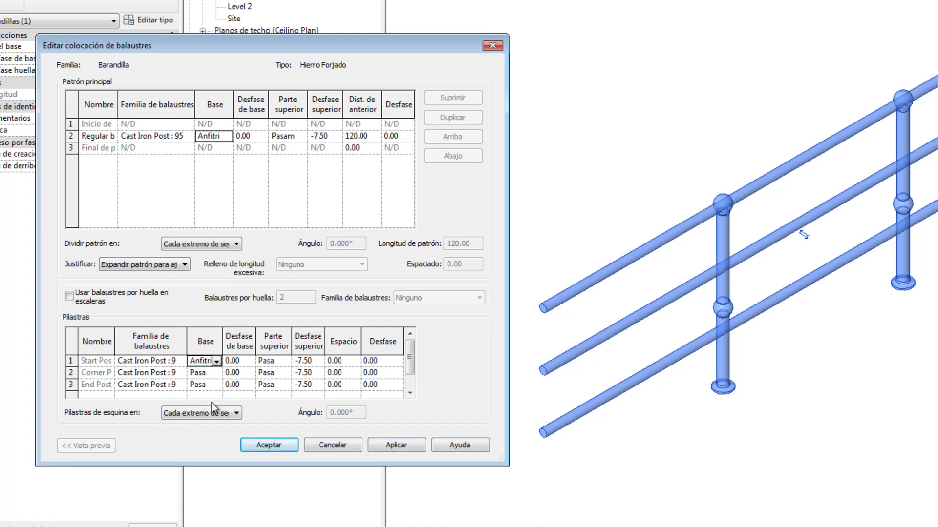
pyautogui.click(214, 384)
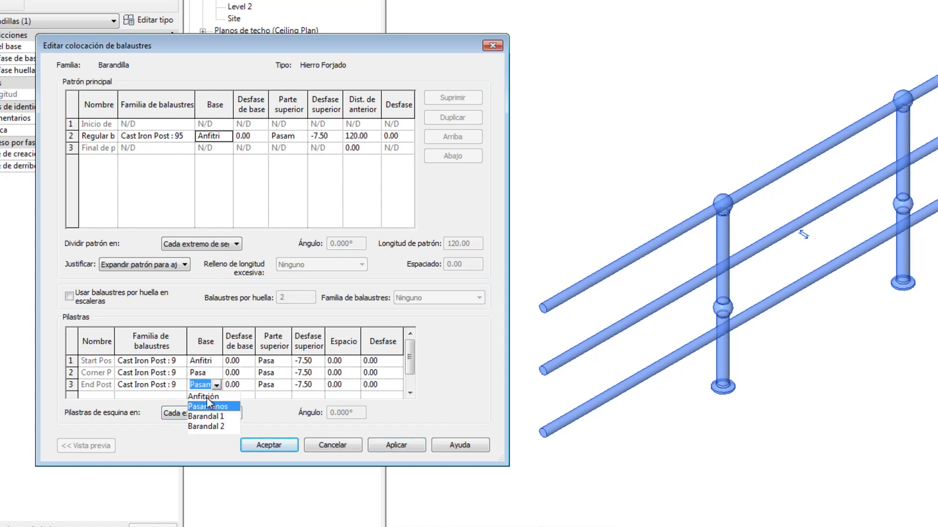
pyautogui.click(206, 397)
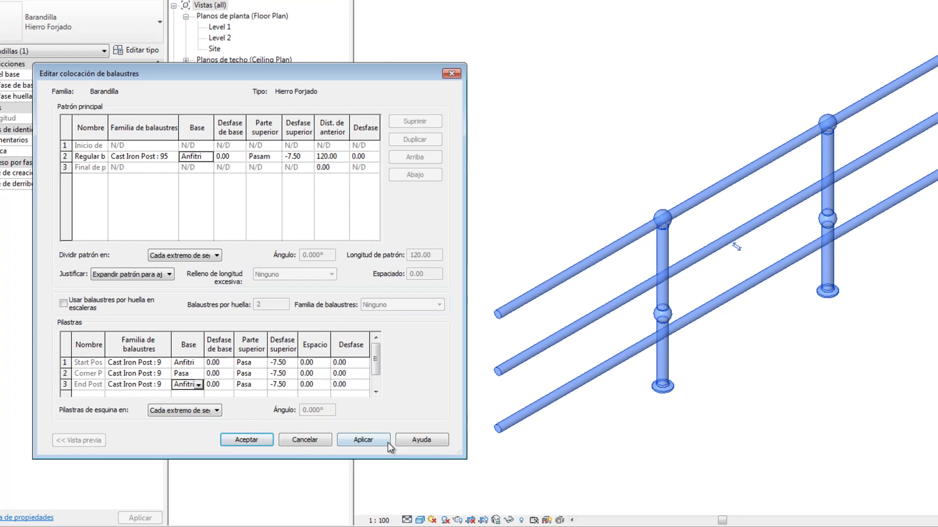
pyautogui.click(337, 432)
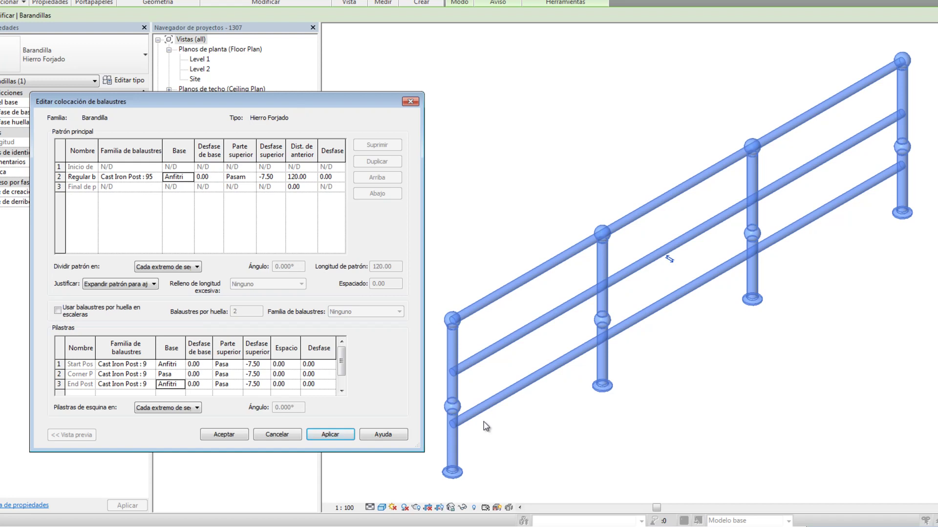
# Cancel baluster placement, duplicate the type as 'Hierro Forjado', and reopen its baluster placement
pyautogui.click(288, 436)
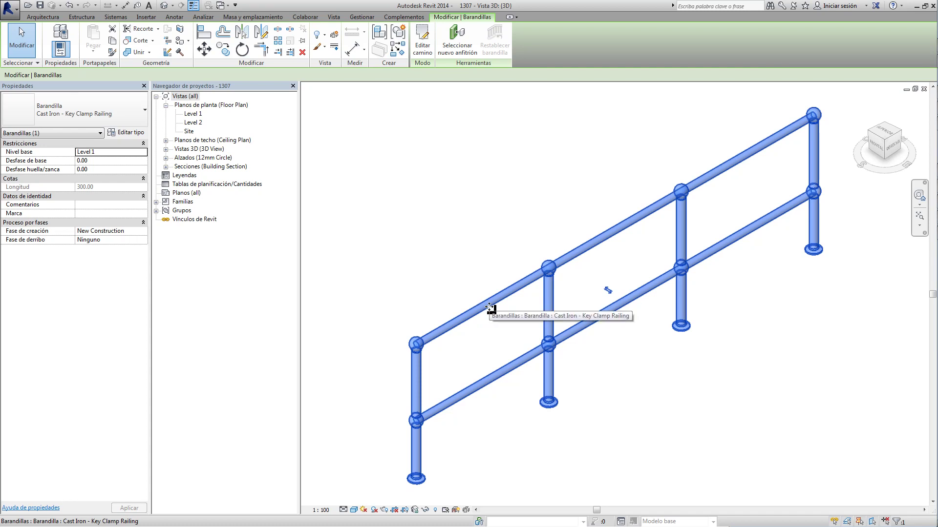
pyautogui.click(137, 136)
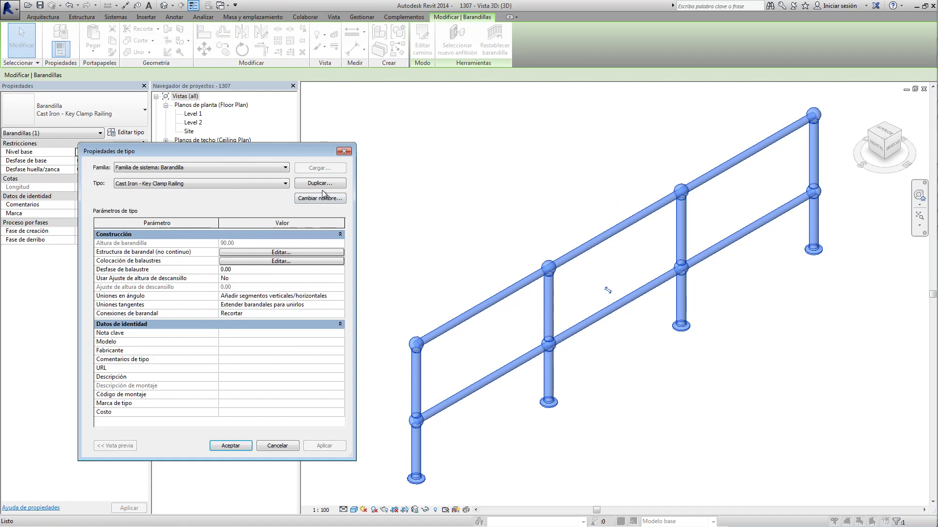
pyautogui.click(325, 185)
pyautogui.write('Hui')
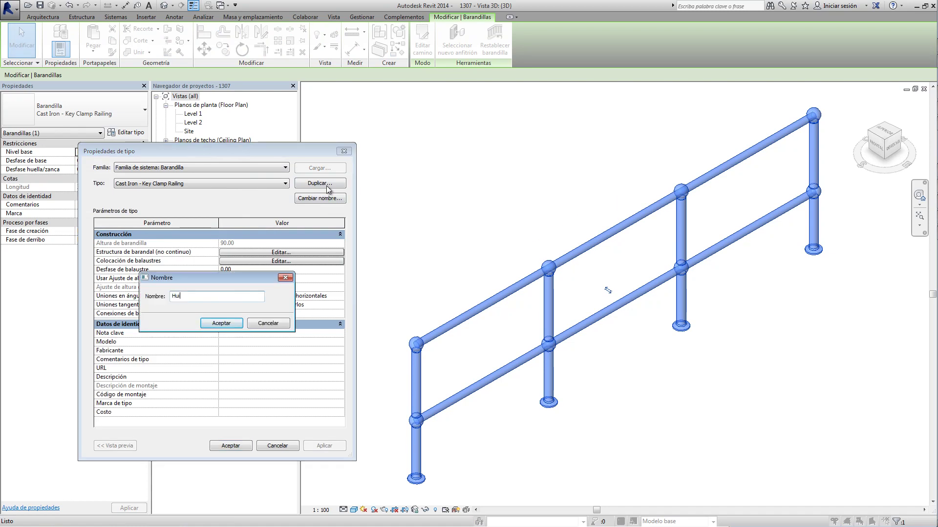
pyautogui.press('BackSpace')
pyautogui.write('ierro Fo')
pyautogui.write('rjado')
pyautogui.click(224, 326)
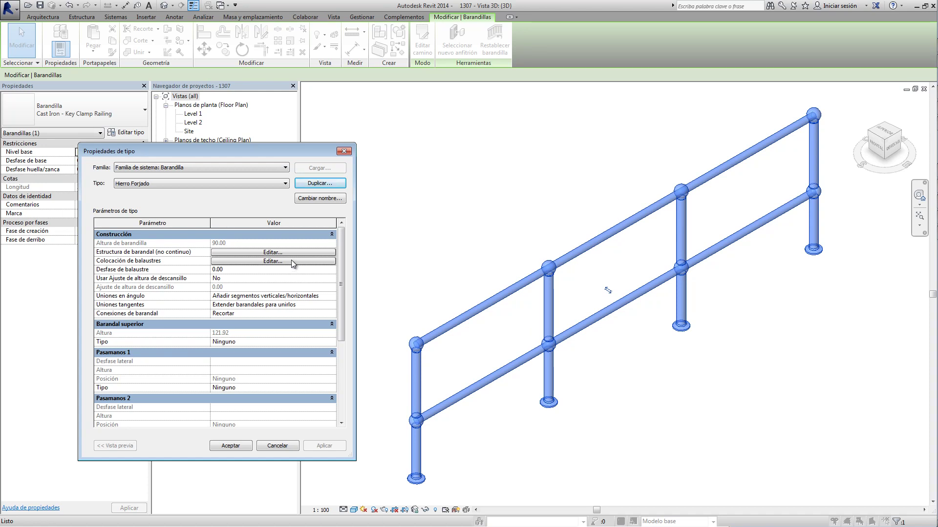
pyautogui.click(292, 261)
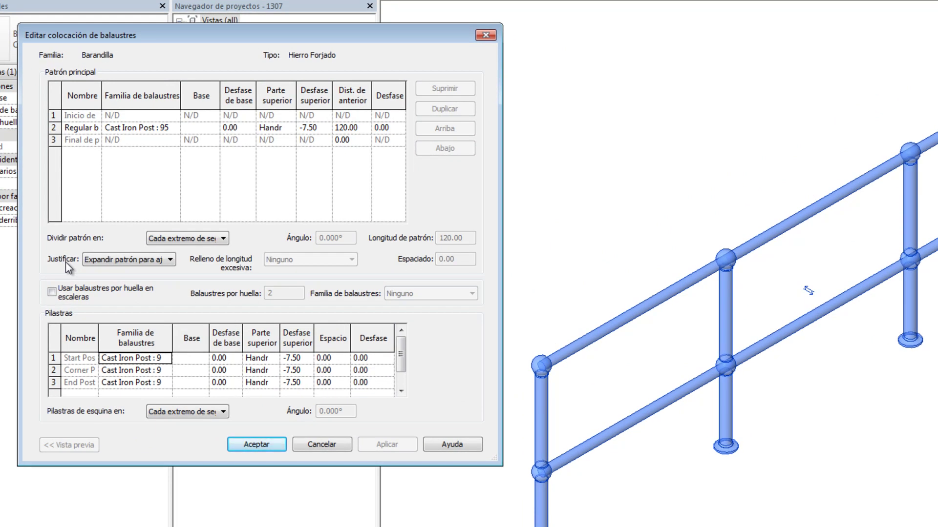
# Try Start, End and Centre baluster pattern justification, applying End and then Centre
pyautogui.click(136, 263)
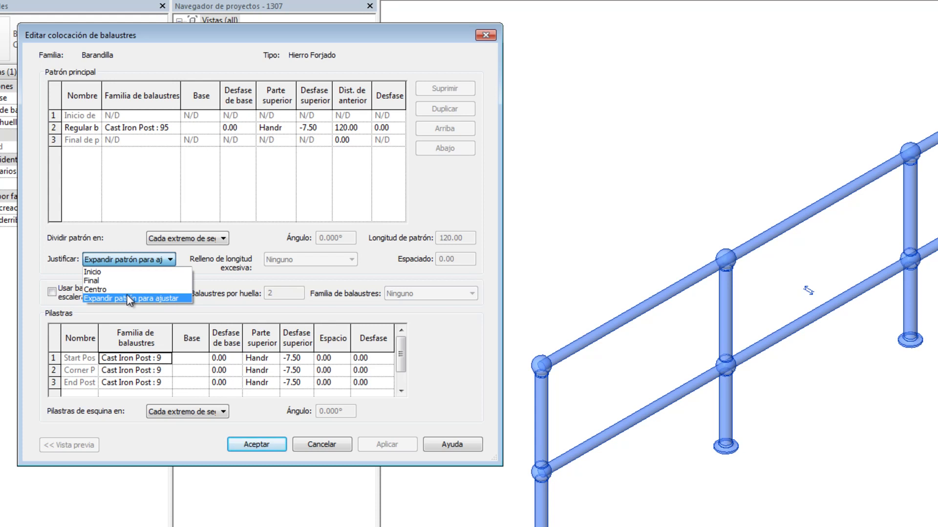
pyautogui.click(93, 272)
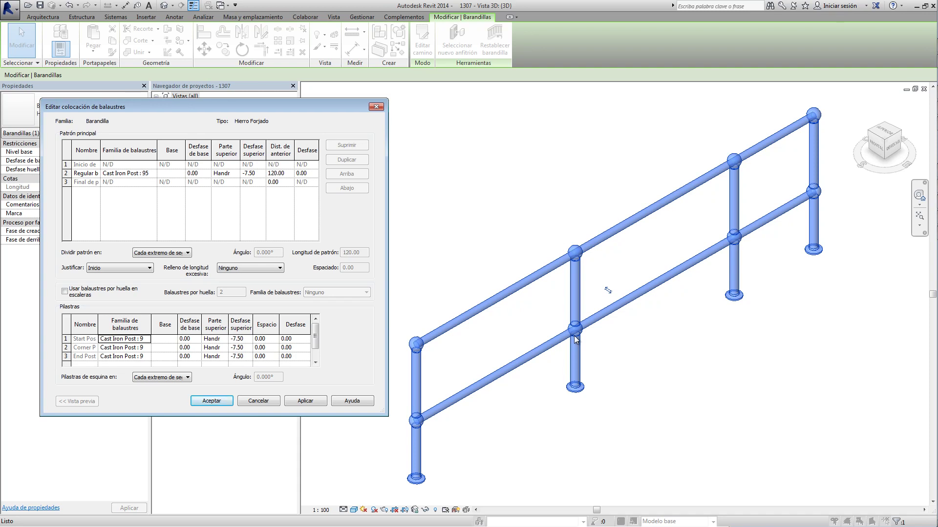
pyautogui.click(122, 268)
pyautogui.click(112, 283)
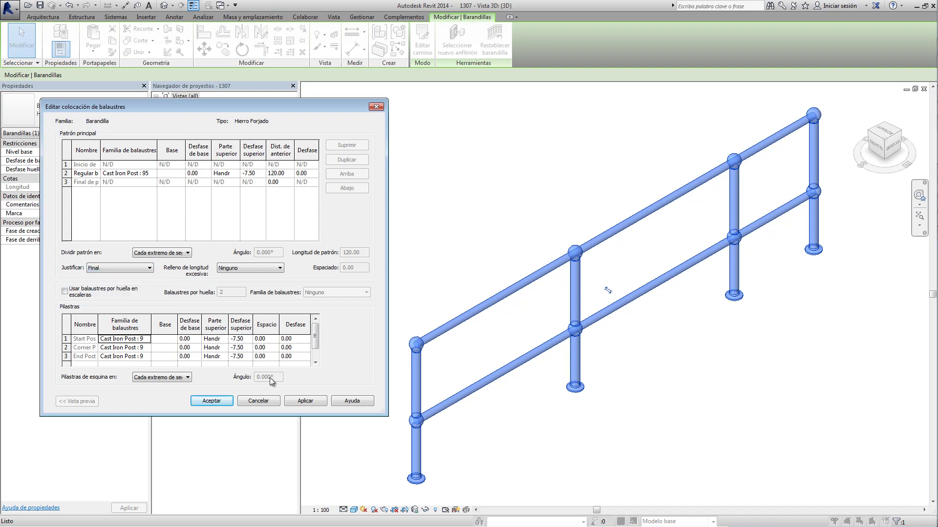
pyautogui.click(308, 400)
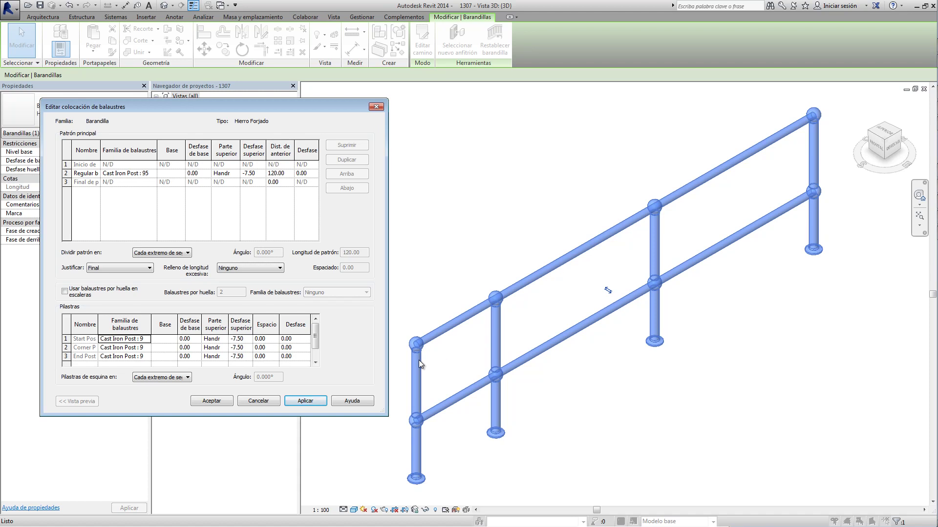
pyautogui.click(119, 268)
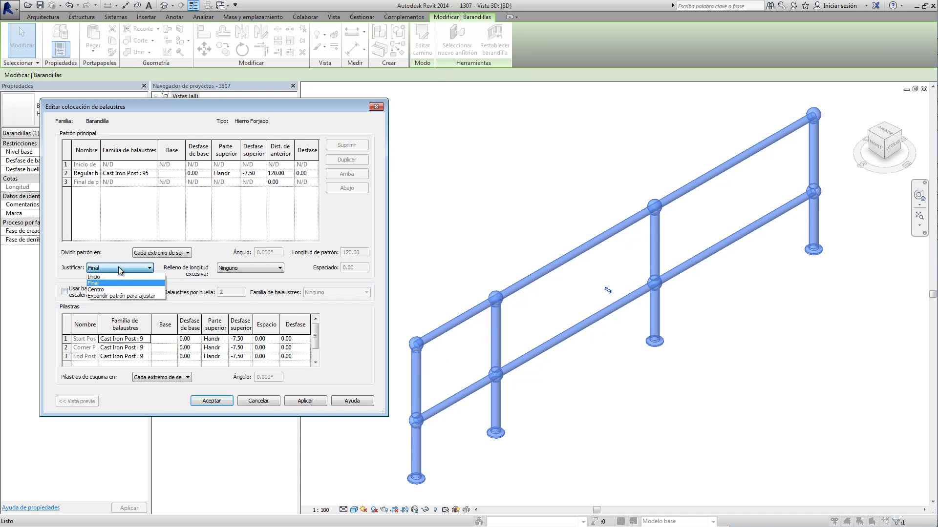
pyautogui.click(109, 289)
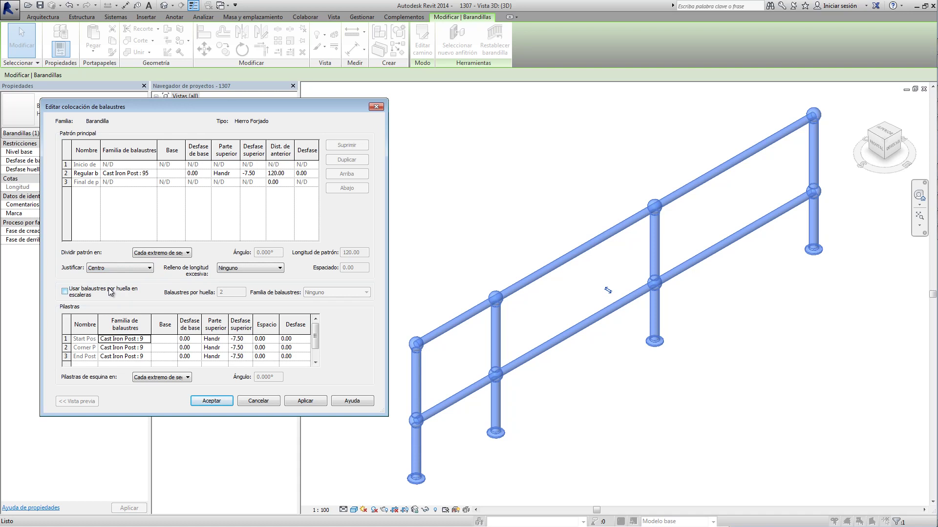
pyautogui.click(308, 400)
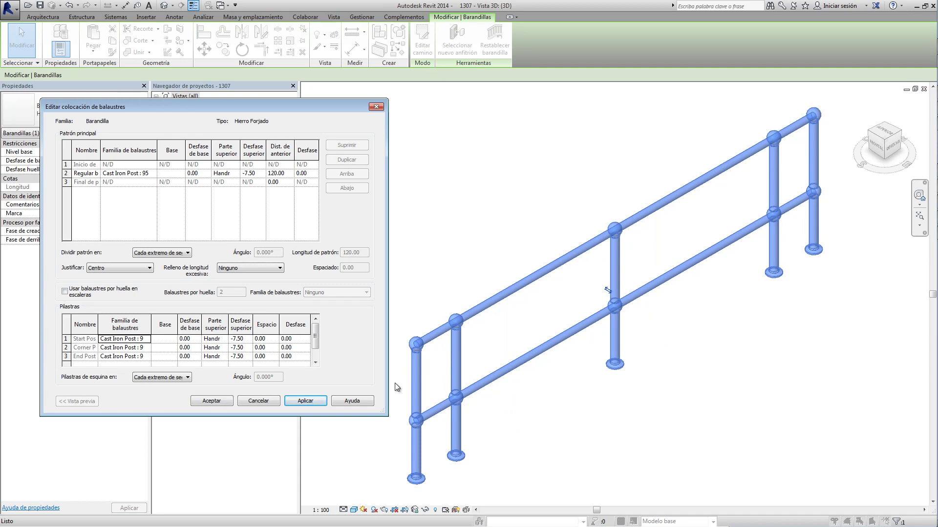
# Set justification to 'Expandir patrón para ajustar', keeping breaks at 'Cada extremo de segmento'
pyautogui.click(127, 269)
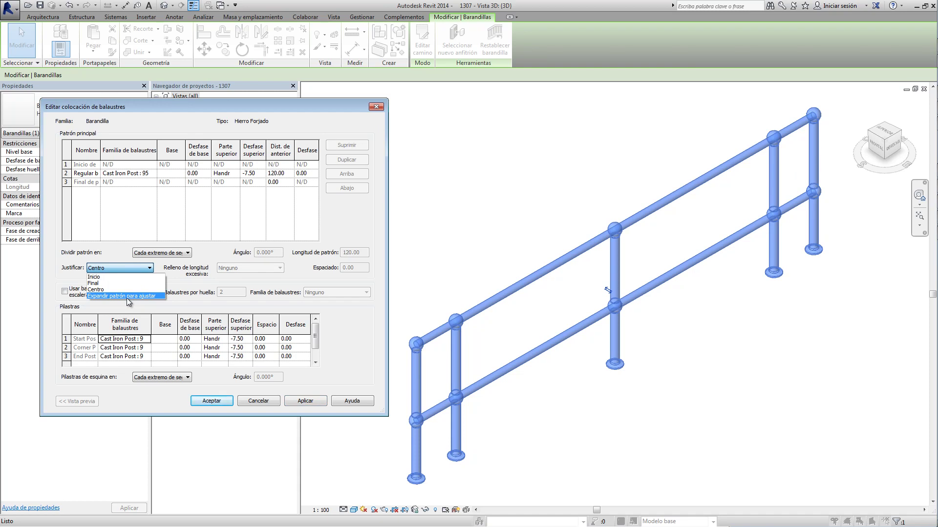
pyautogui.click(127, 296)
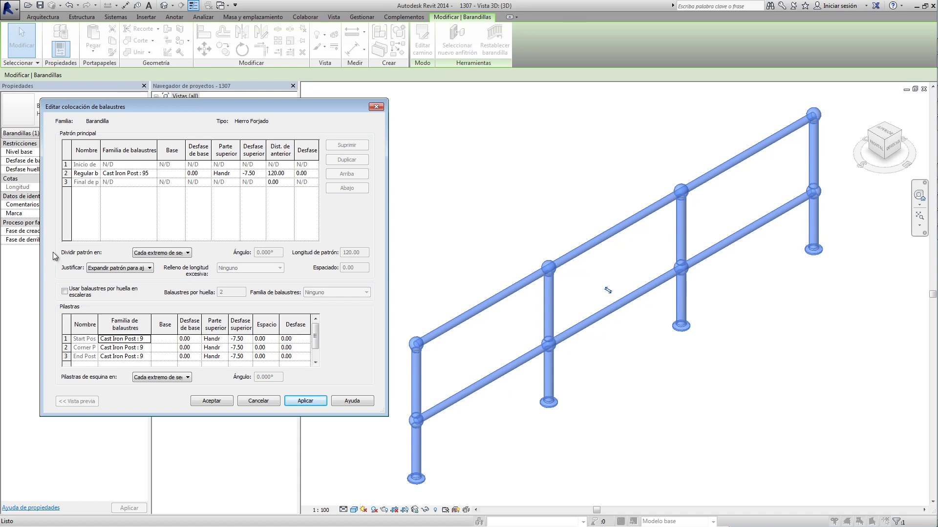
pyautogui.click(180, 253)
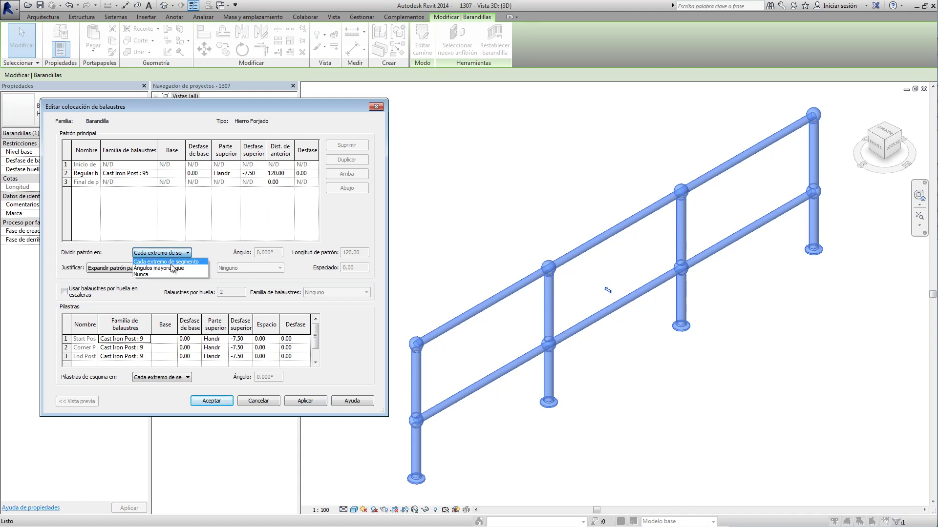
pyautogui.click(210, 255)
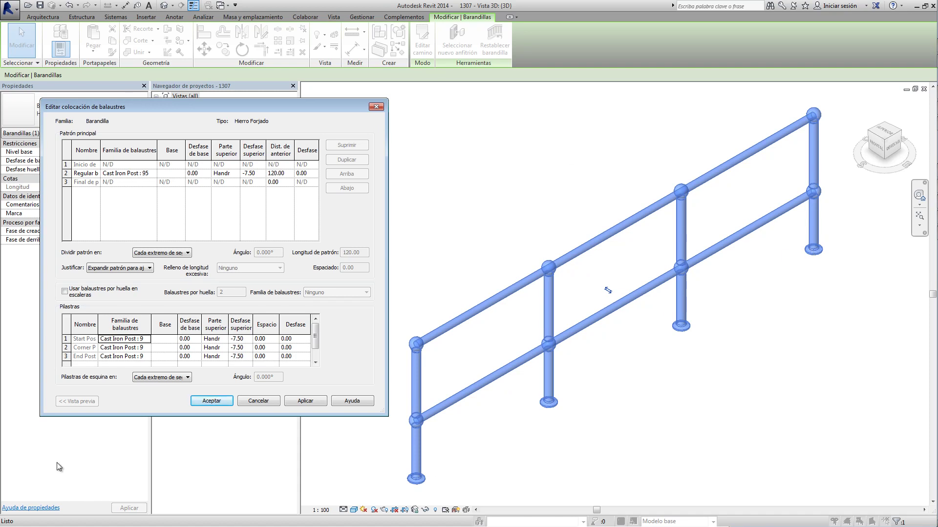
# Extend the railing path with a second line from its end to a new corner, forming an L
pyautogui.click(215, 400)
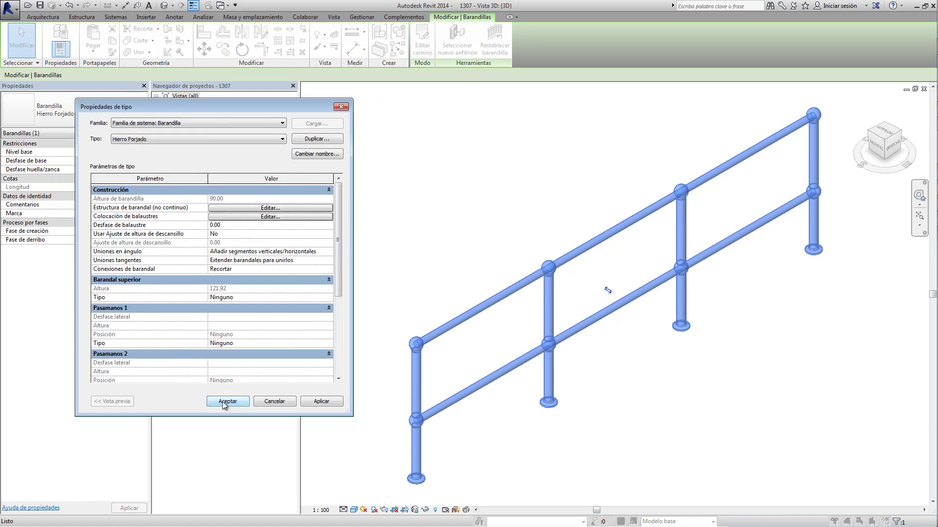
pyautogui.click(222, 402)
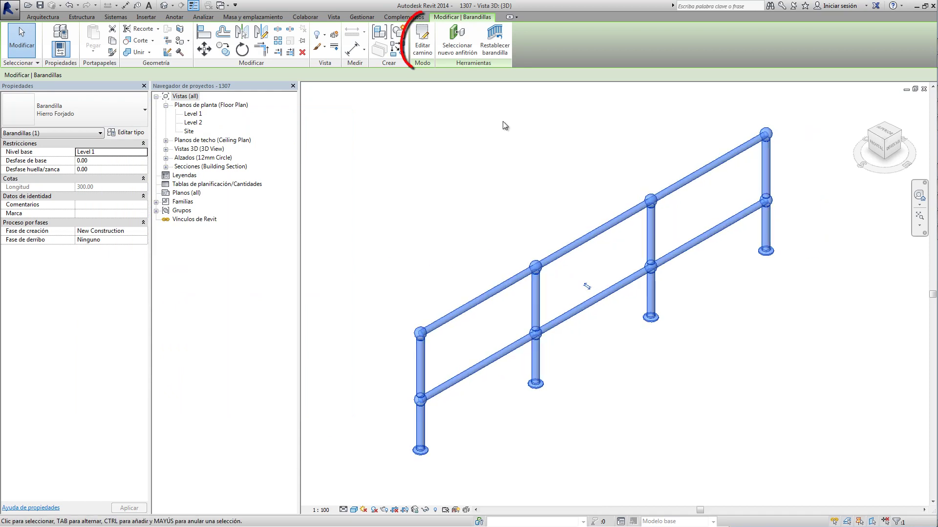
pyautogui.click(423, 42)
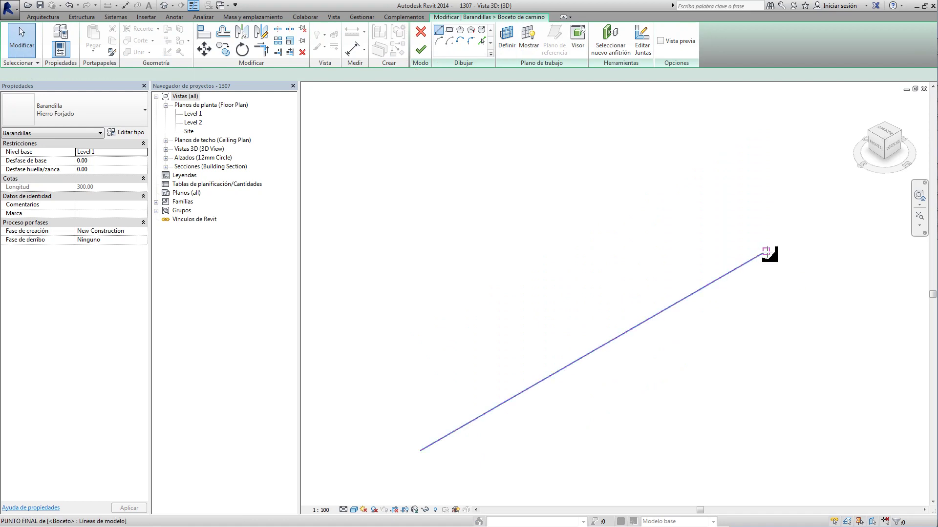
pyautogui.click(766, 251)
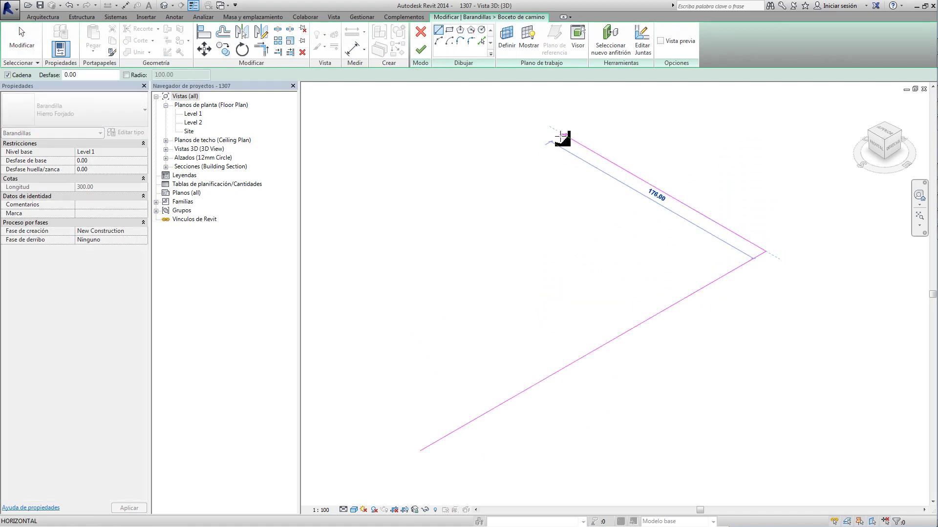
pyautogui.click(563, 135)
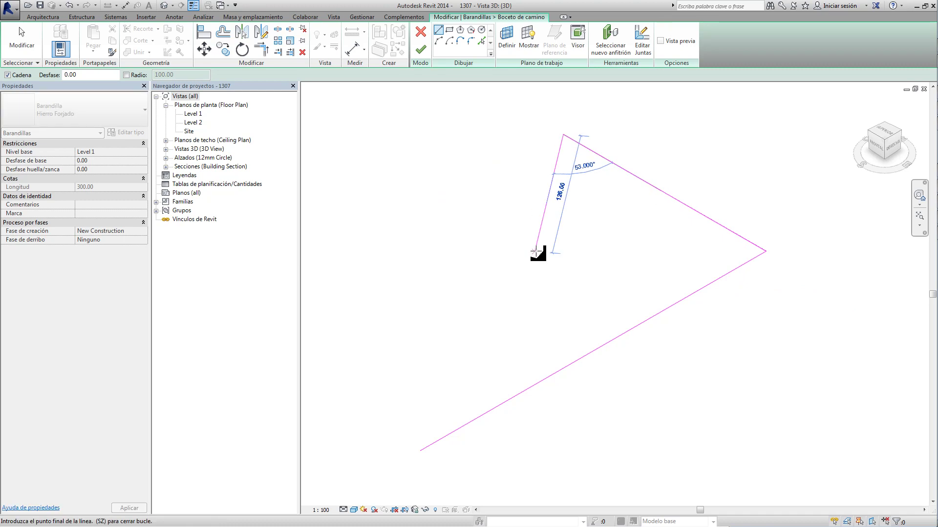
pyautogui.click(22, 40)
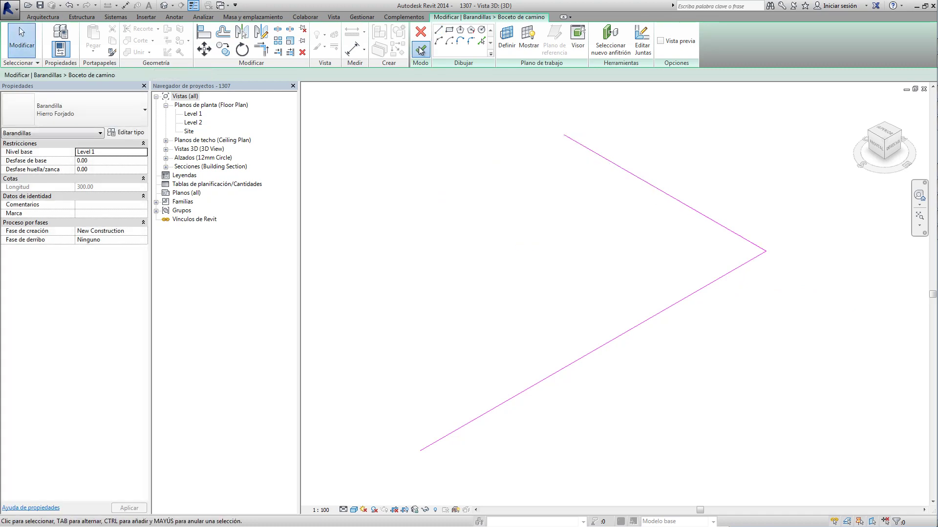
pyautogui.click(421, 49)
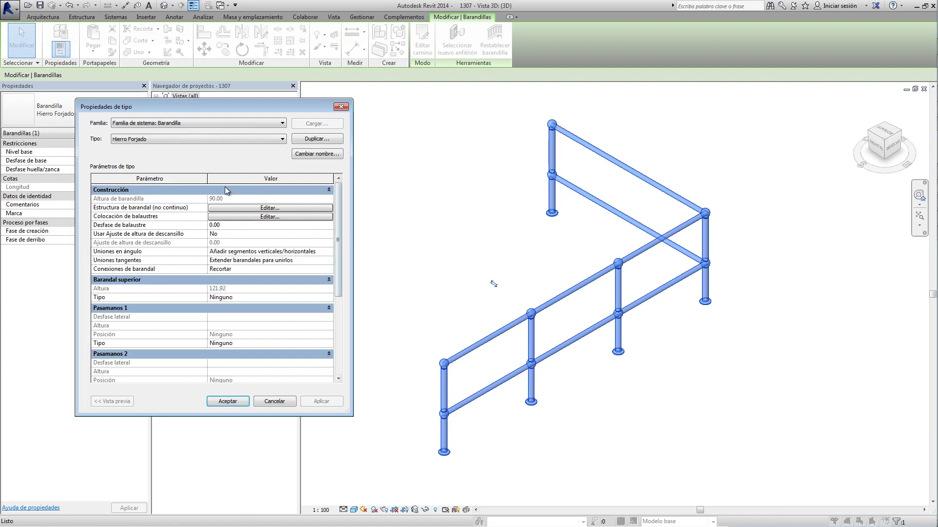
# Set the baluster placement's Dividir patrón en to Nunca and apply it
pyautogui.click(276, 217)
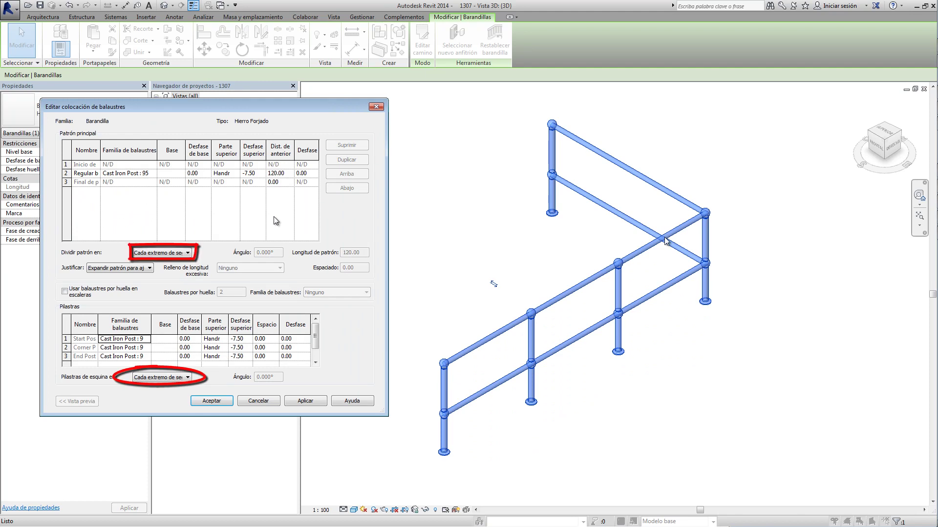
pyautogui.click(161, 253)
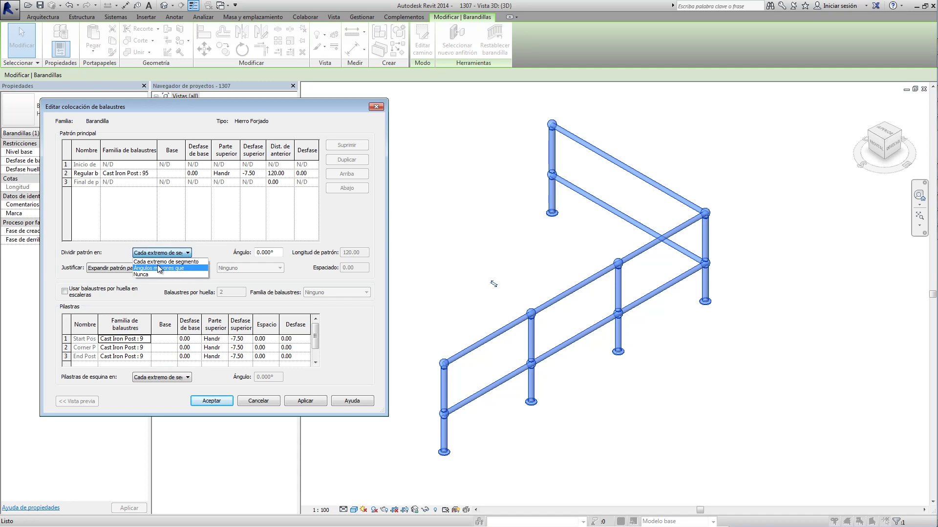
pyautogui.click(148, 273)
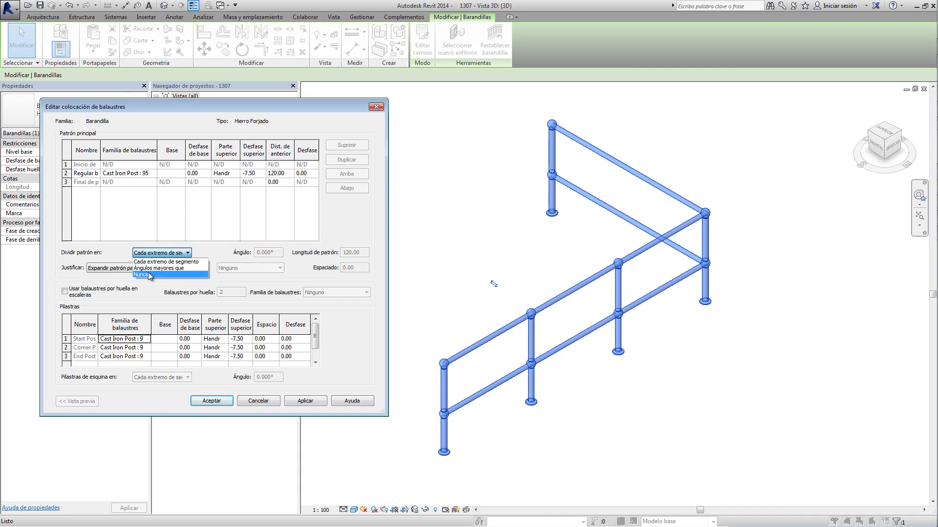
pyautogui.click(310, 409)
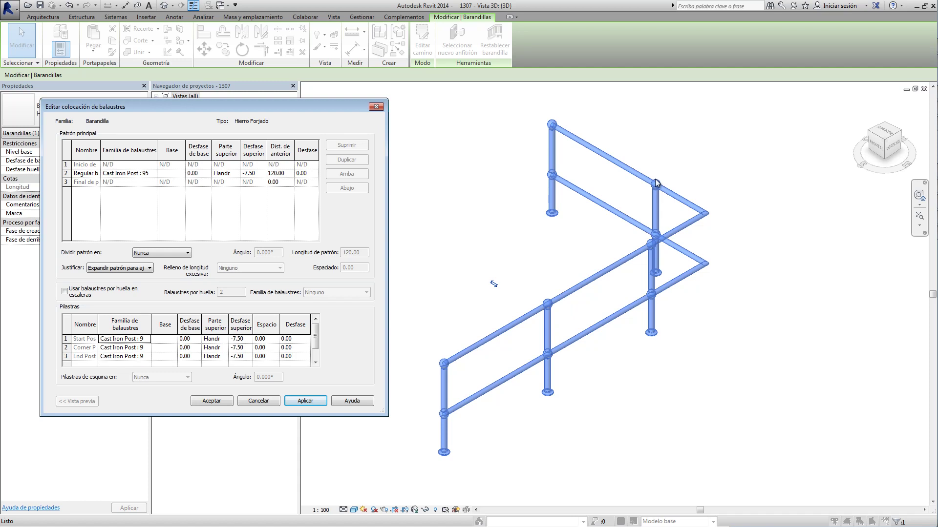
pyautogui.click(141, 252)
pyautogui.click(175, 253)
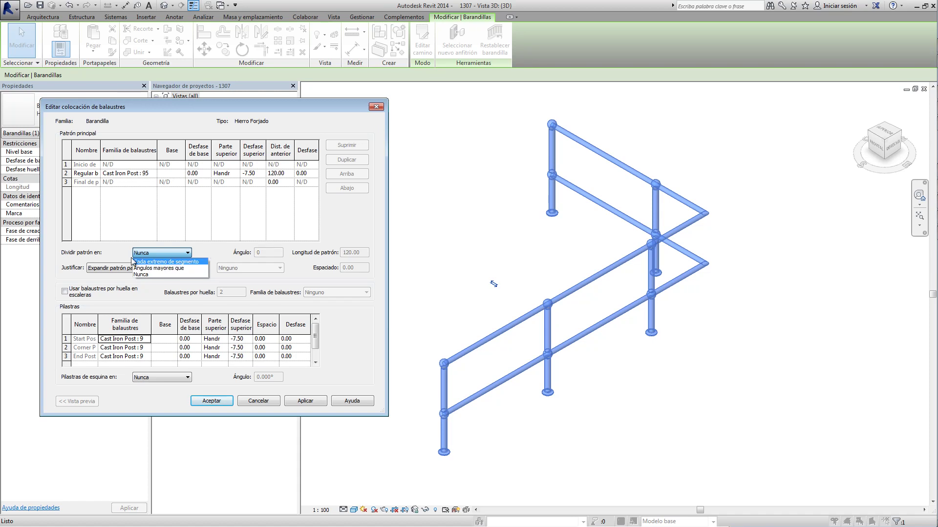
# Set pattern breaks to Cada extremo de segmento and justification to Inicio, applying both
pyautogui.click(159, 262)
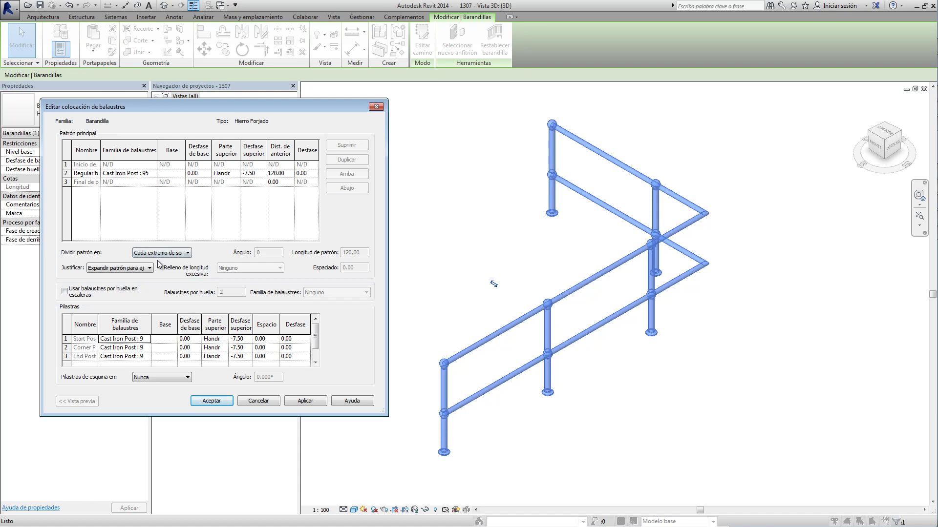
pyautogui.click(305, 400)
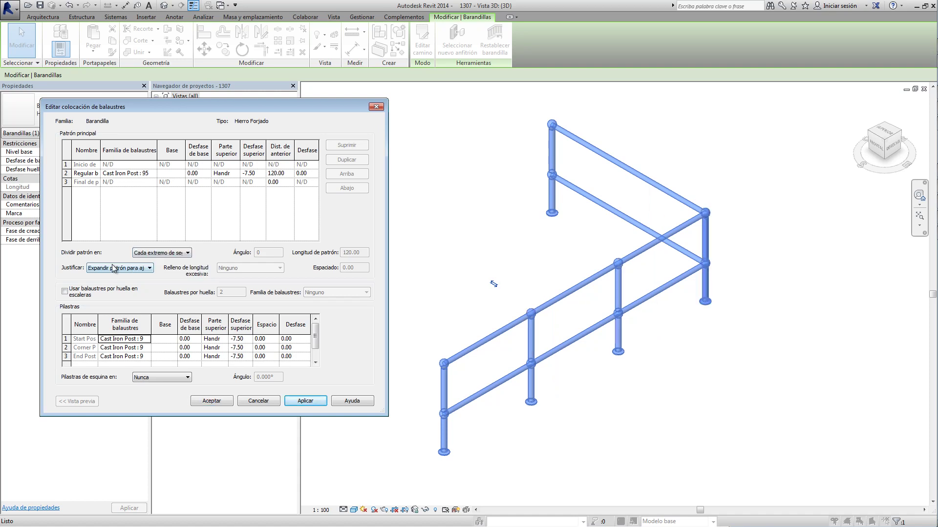
pyautogui.click(149, 267)
pyautogui.click(137, 277)
pyautogui.click(321, 401)
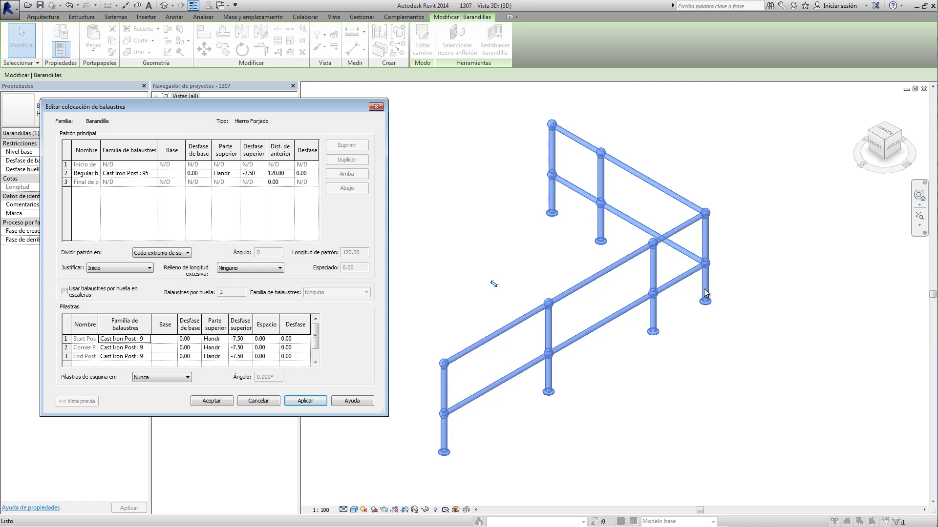
# Change the baluster pattern justification to Centro and apply it
pyautogui.click(117, 269)
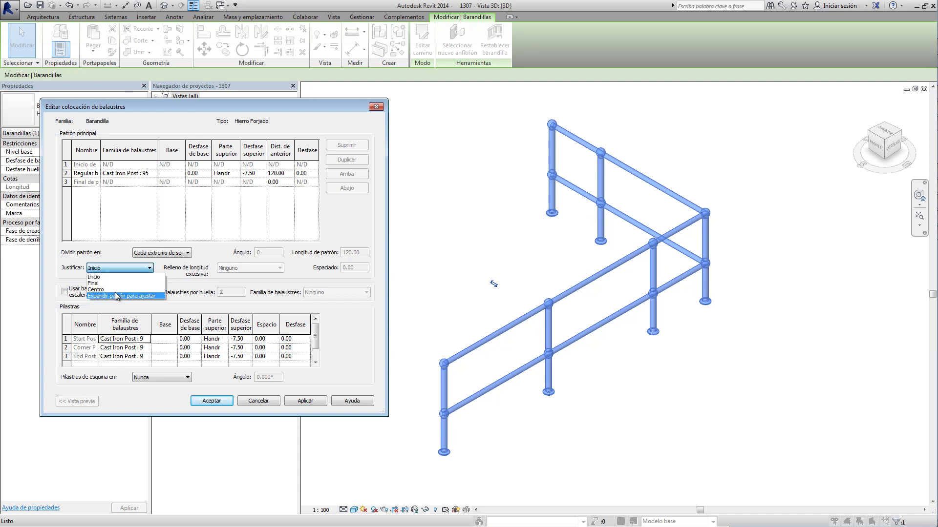
pyautogui.click(120, 291)
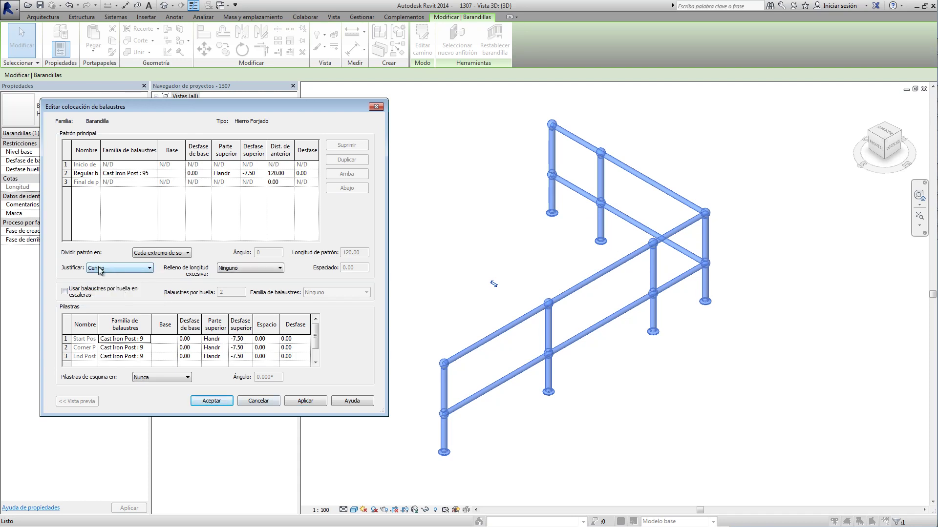
pyautogui.click(310, 402)
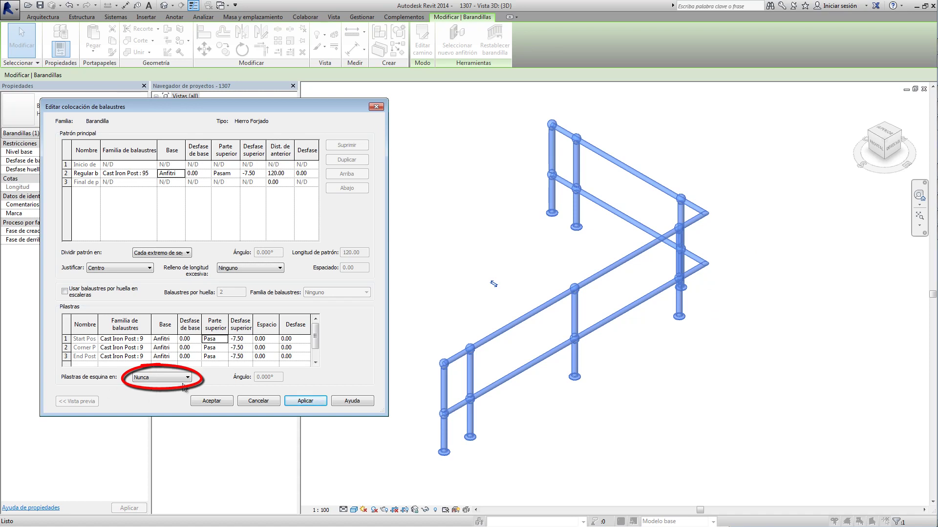
# Set Pilastras de esquina en to Cada extremo de segmento and apply it
pyautogui.click(171, 378)
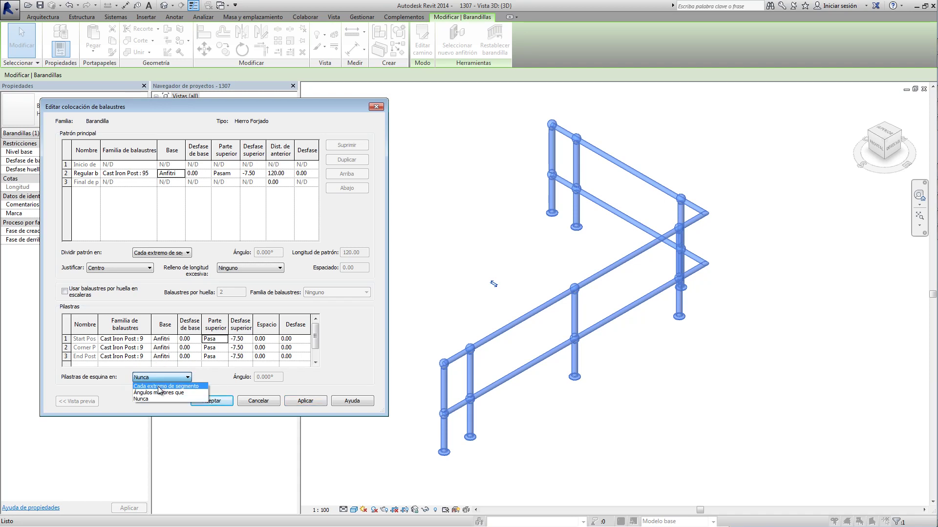
pyautogui.click(155, 387)
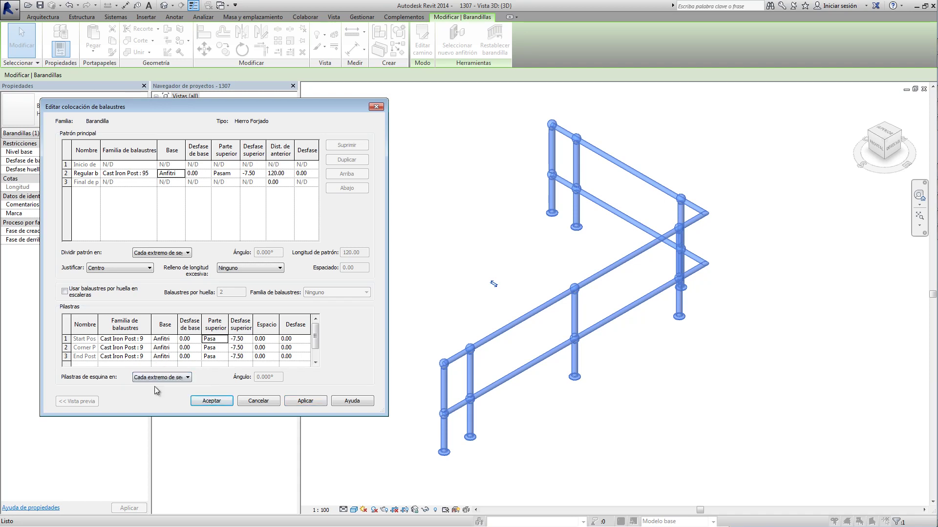
pyautogui.click(305, 404)
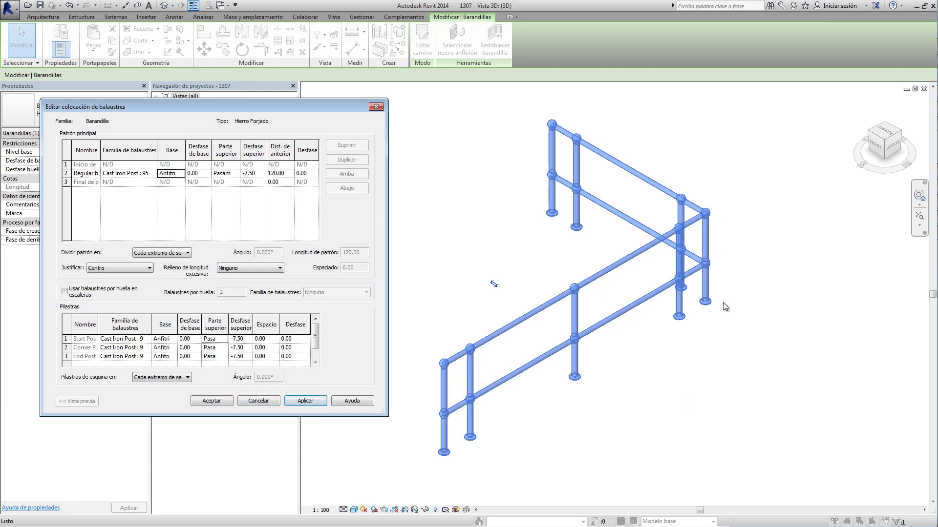